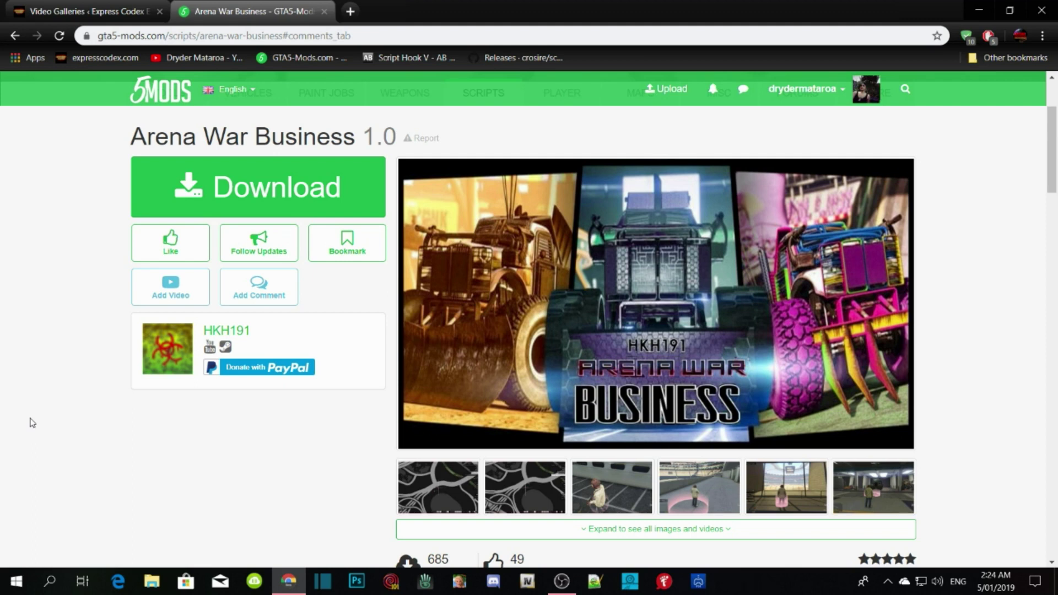
- Minimise the browser and open the ArenaWar Business folder inside the desktop's Arena Wars Tutorial folder
key(alt+Left)
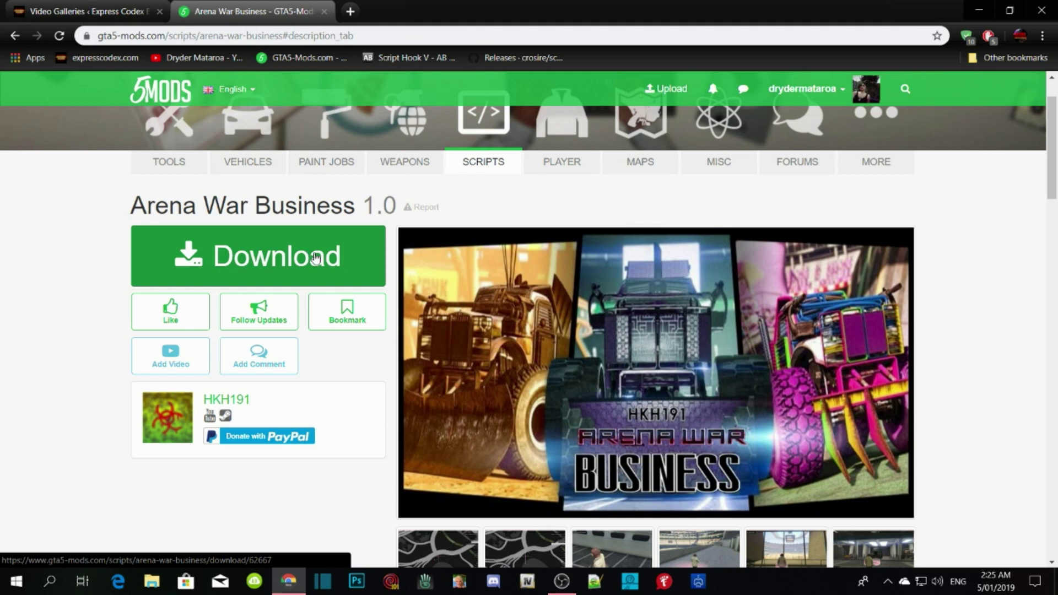
click(979, 10)
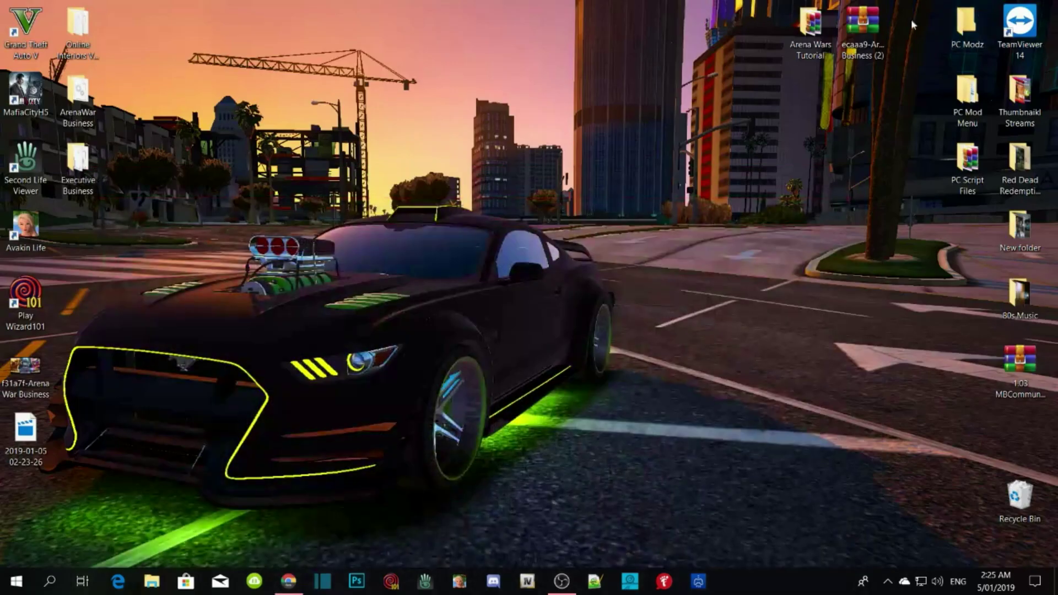
right_click(879, 34)
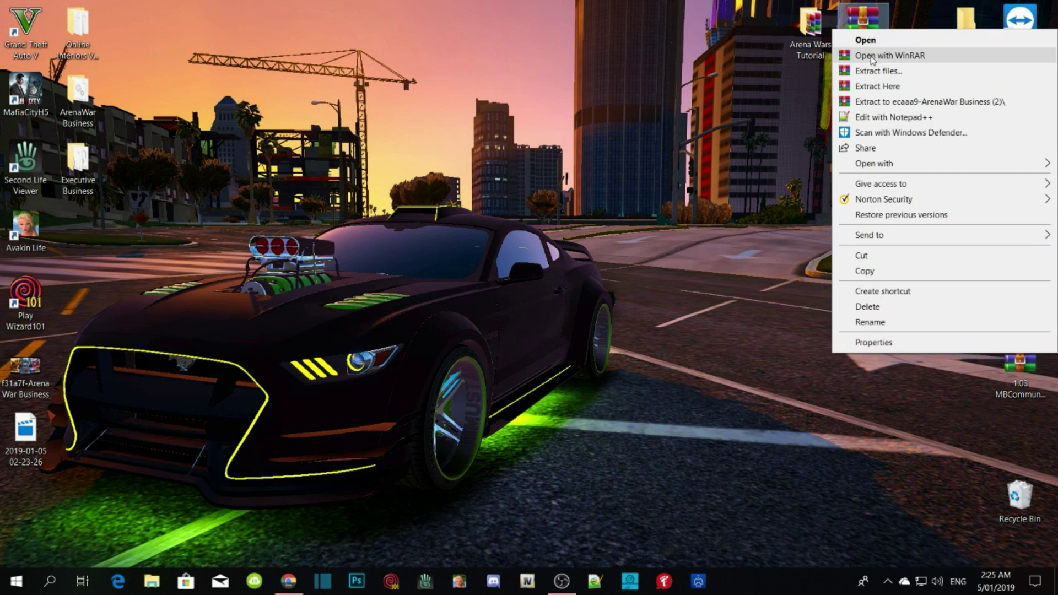
click(749, 85)
mouse_move(853, 30)
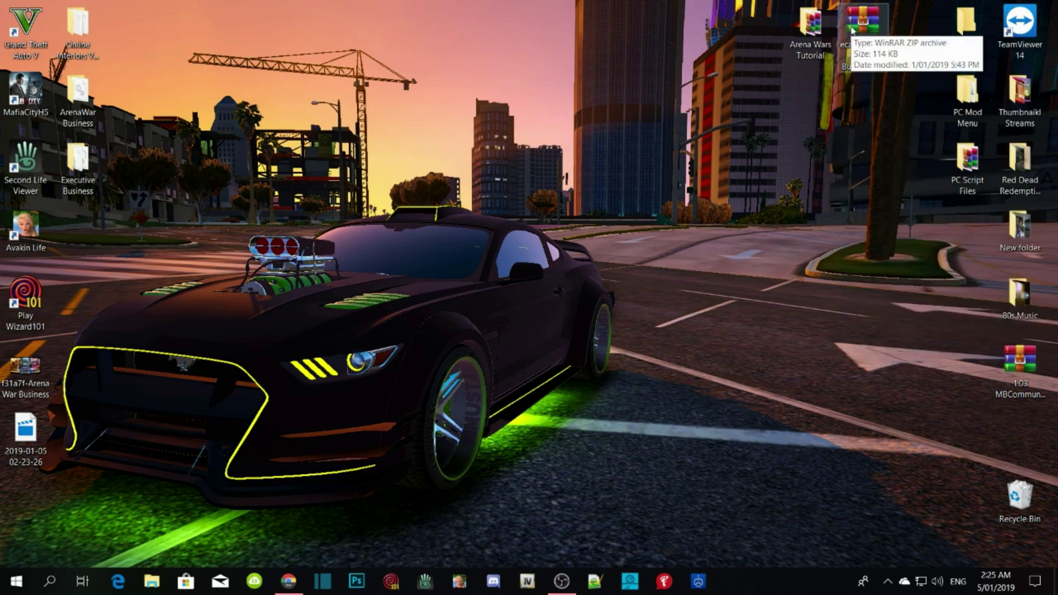
double_click(811, 25)
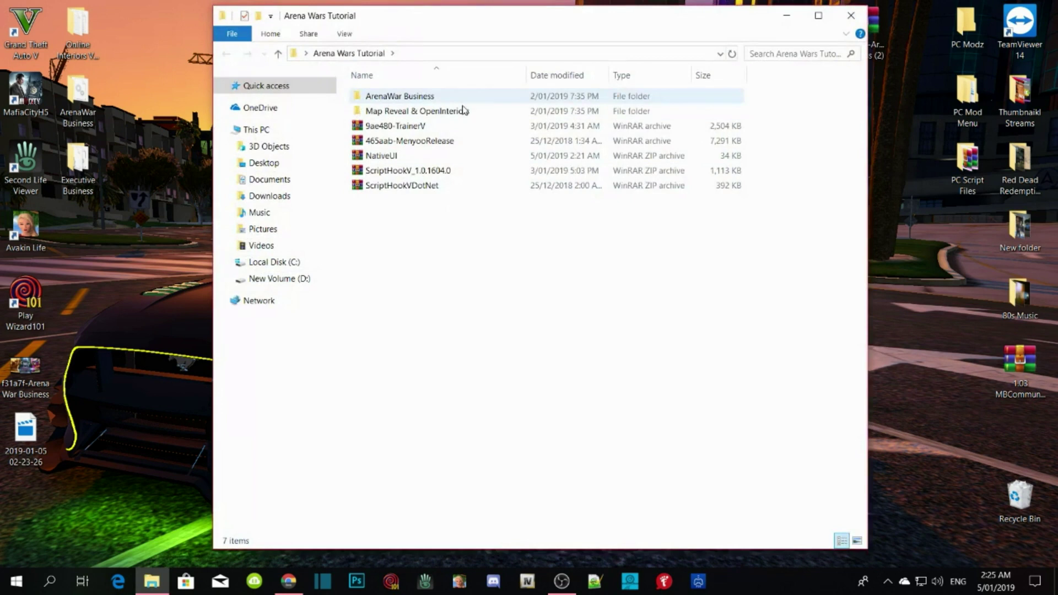
double_click(428, 98)
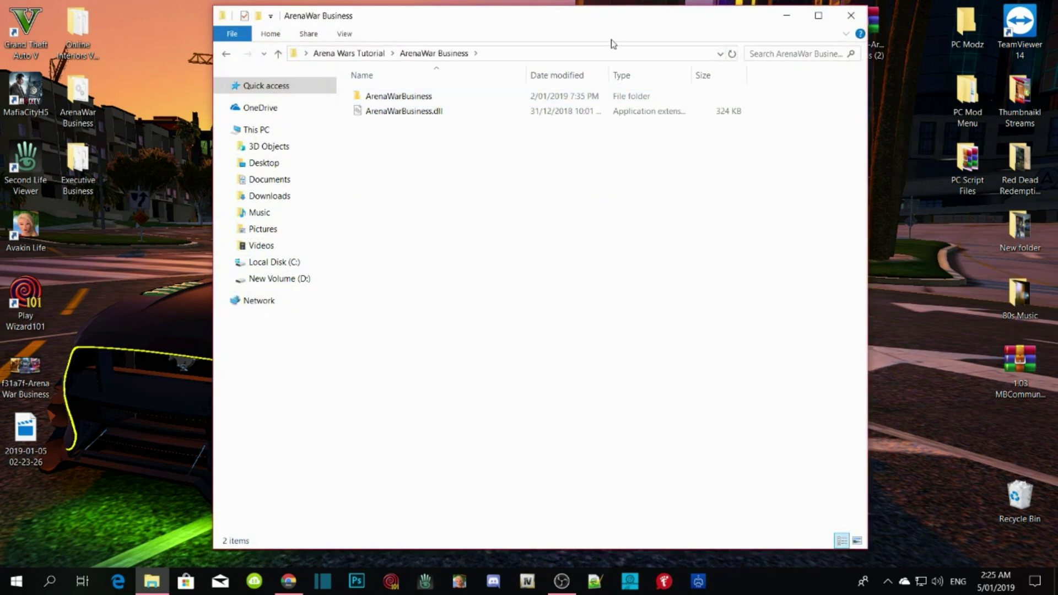
- Move the mod folder window aside and open the file location of the Grand Theft Auto V desktop shortcut
drag(478, 24, 739, 26)
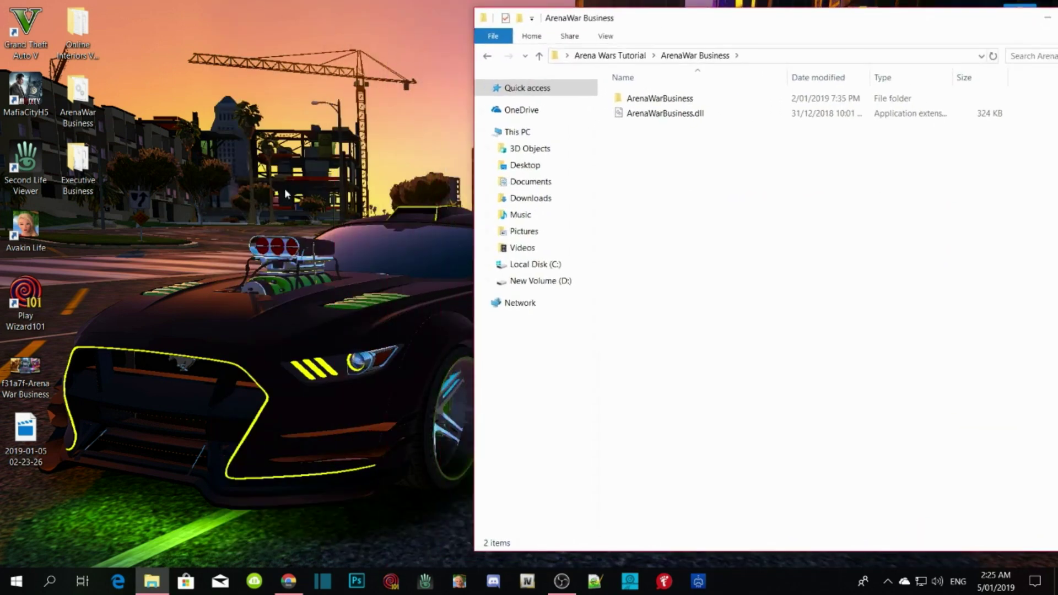
right_click(30, 27)
click(92, 52)
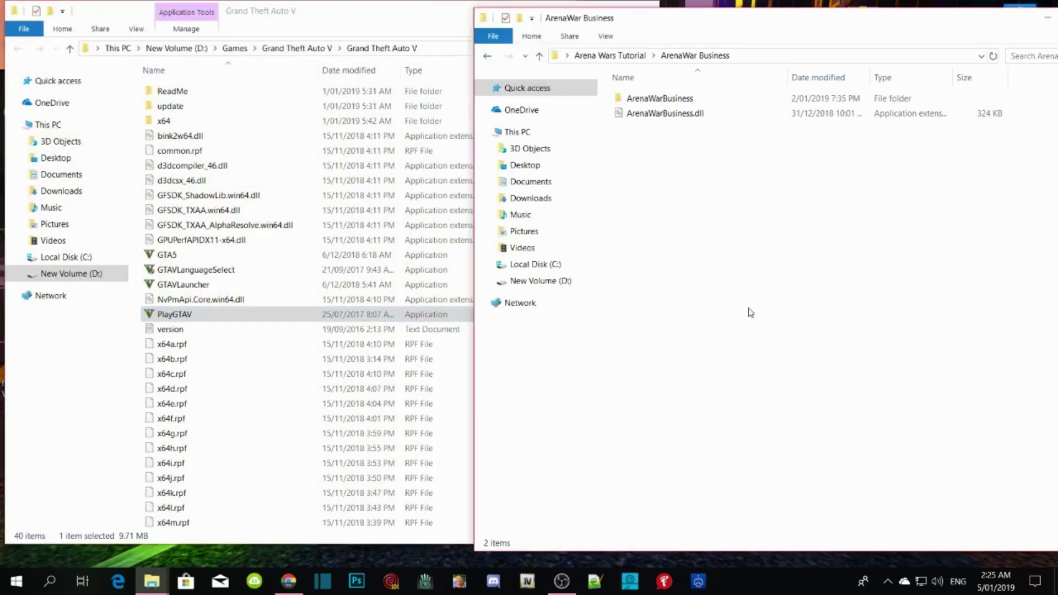
- Return the mod window to the Arena Wars Tutorial folder and place it beside the Grand Theft Auto V folder window
drag(812, 19, 645, 25)
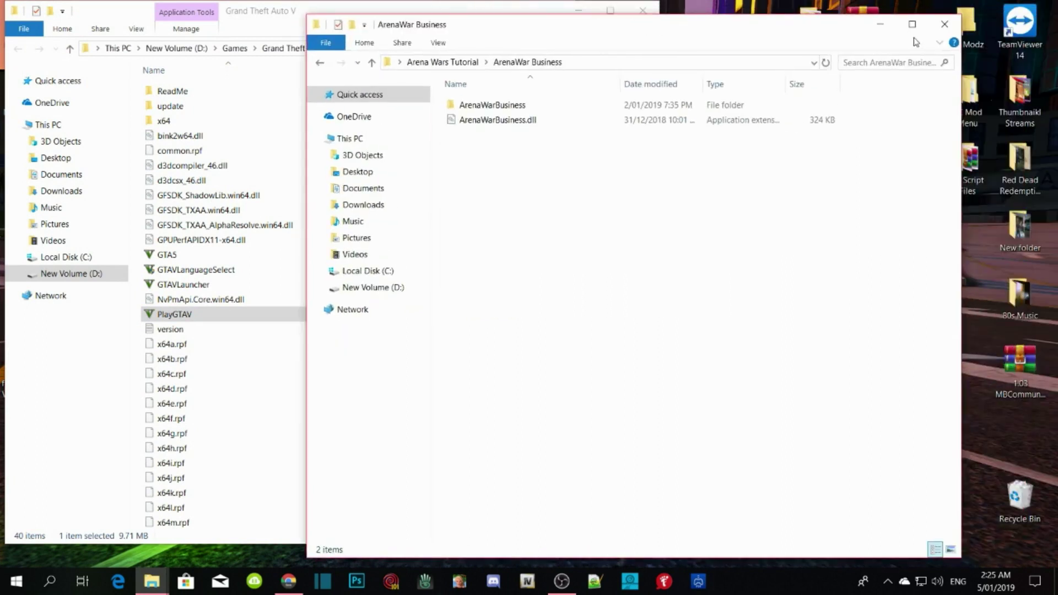
click(441, 62)
click(558, 252)
drag(406, 27, 777, 21)
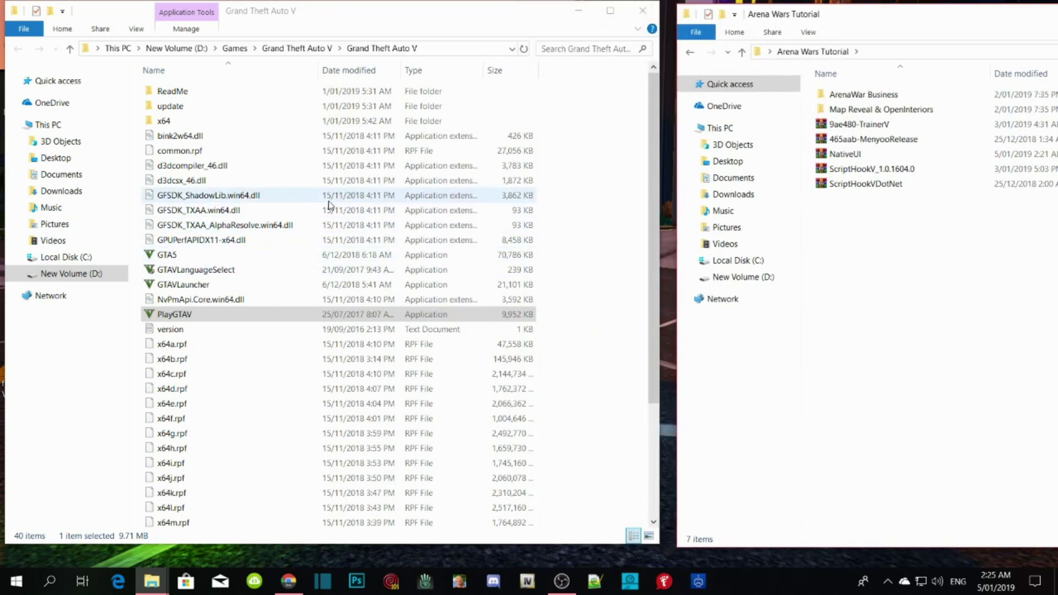
scroll(330, 205, down, 3)
scroll(329, 205, up, 3)
right_click(588, 133)
click(627, 188)
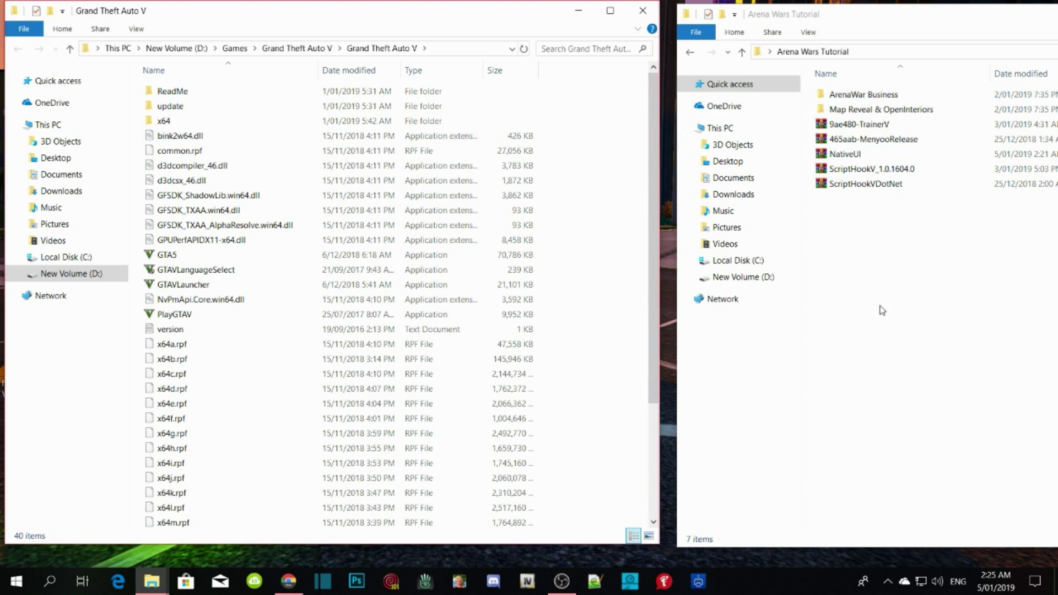
- Extract dinput8.dll and ScriptHookV.dll from the bin folder of the ScriptHookV_1.0.1604.0 archive into the Grand Theft Auto V folder, and close the archive
double_click(881, 170)
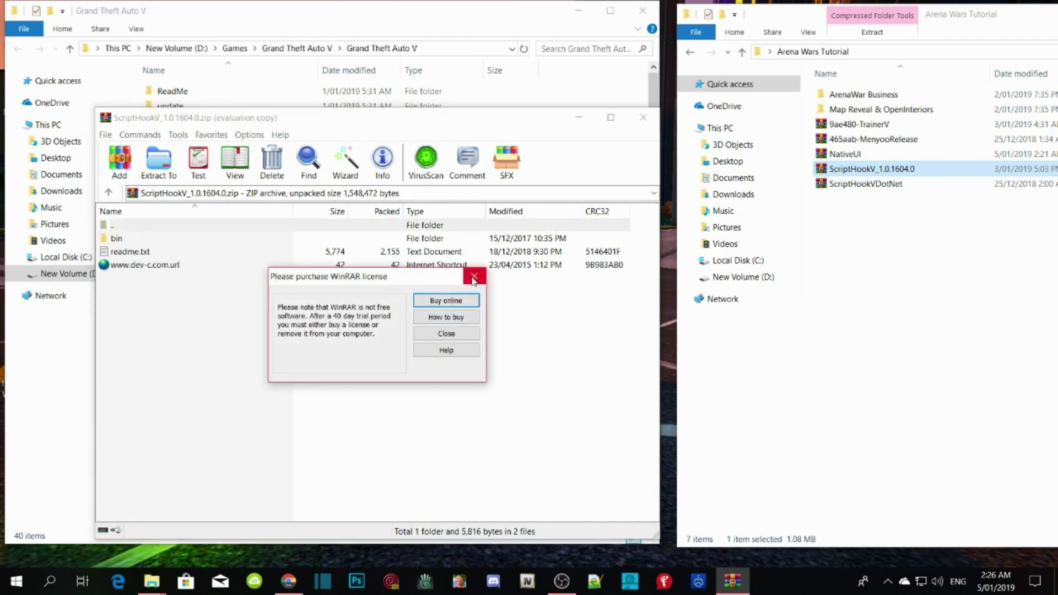
click(476, 272)
drag(139, 117, 737, 85)
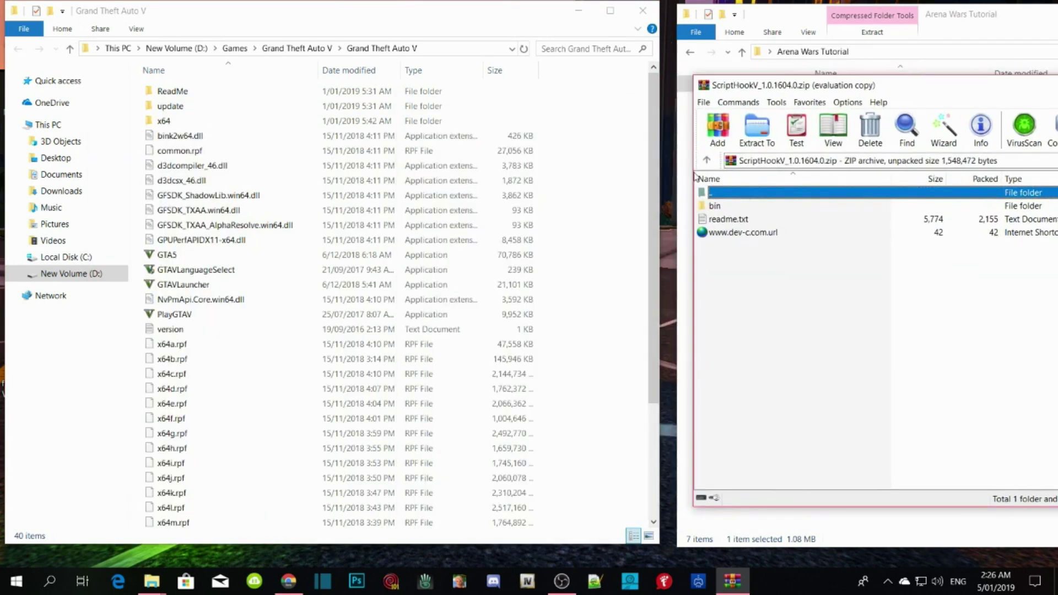
double_click(716, 207)
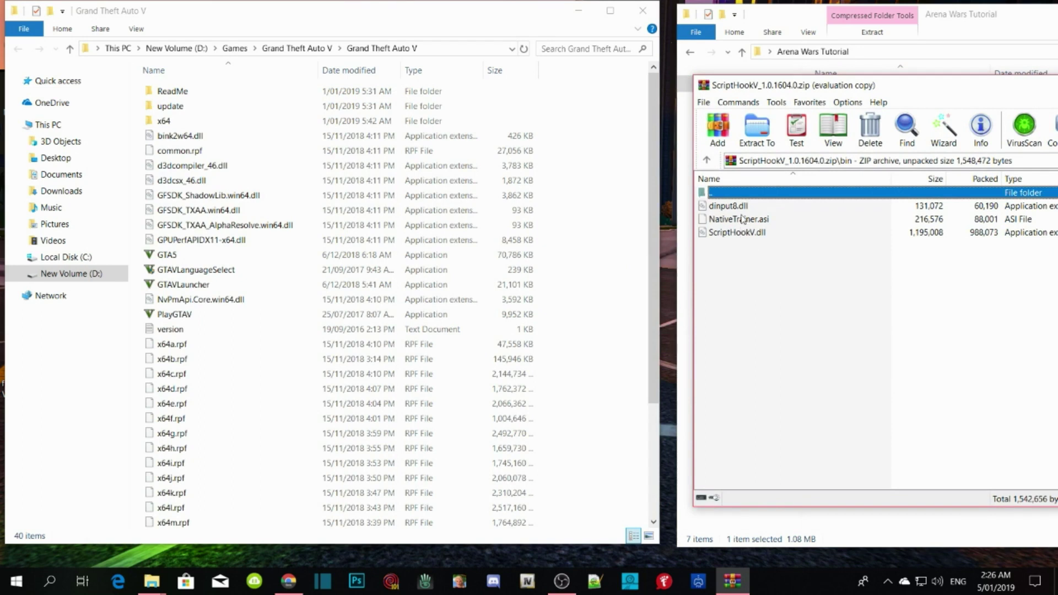
click(739, 207)
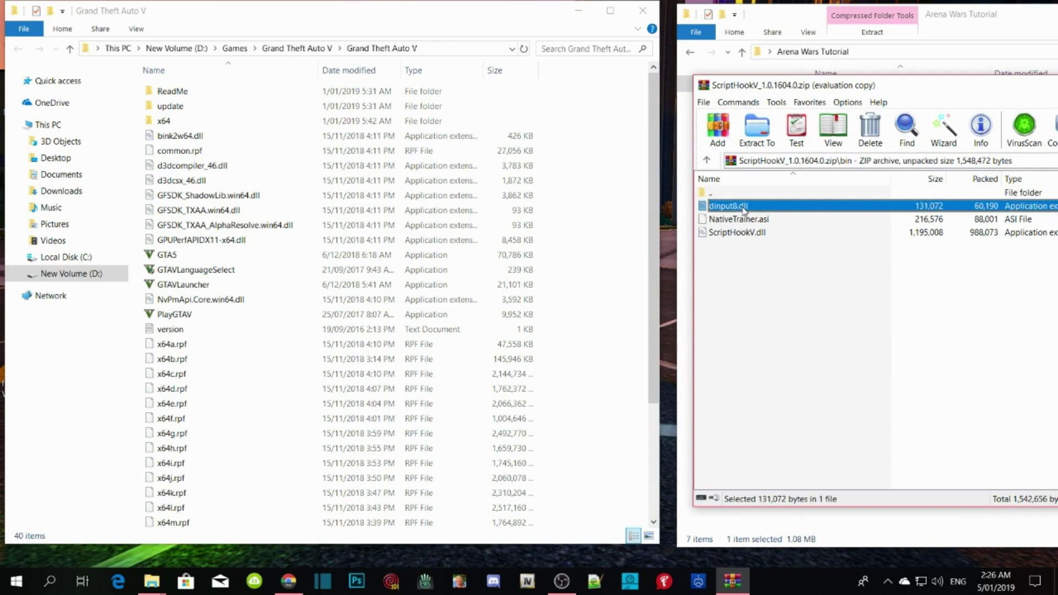
ctrl+click(737, 233)
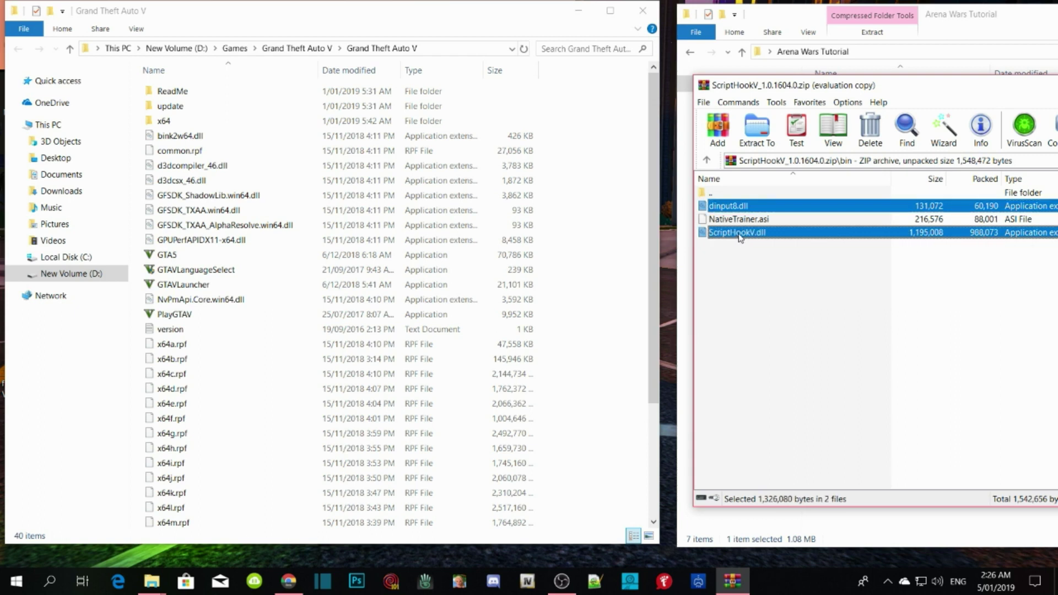
drag(739, 237, 594, 425)
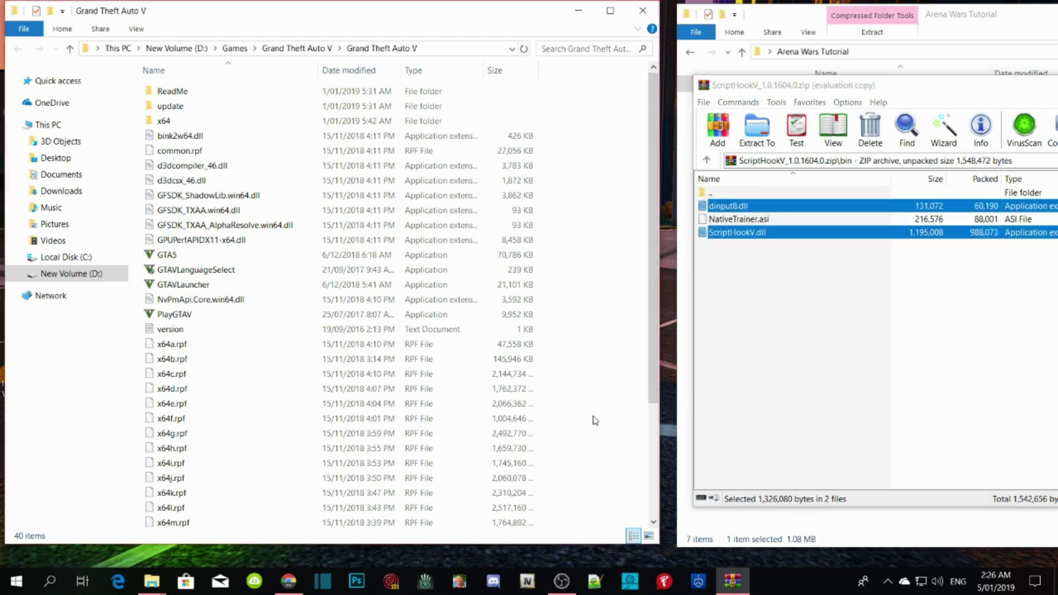
double_click(715, 196)
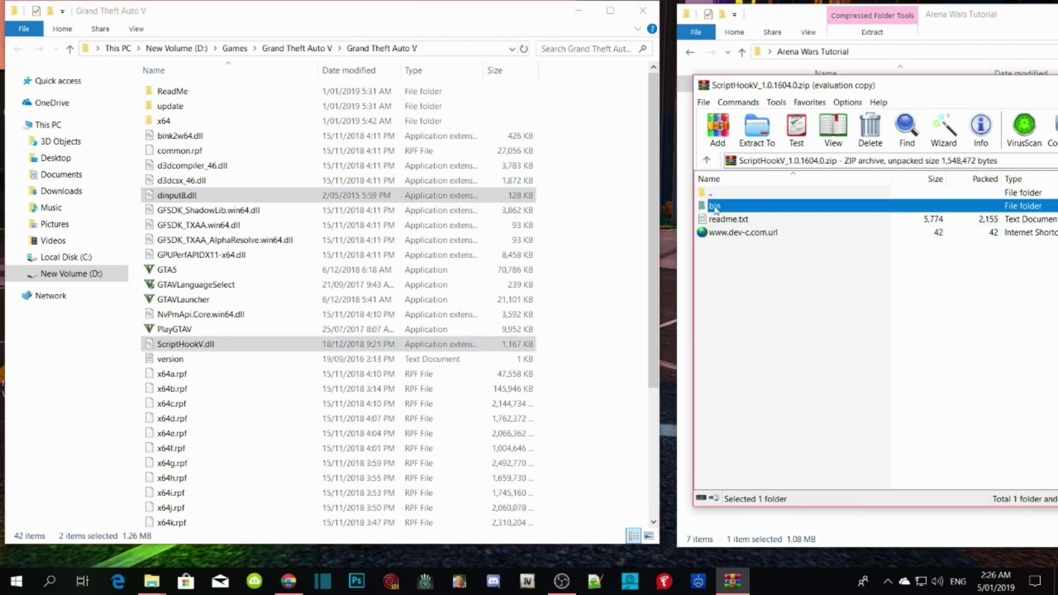
drag(858, 92, 438, 94)
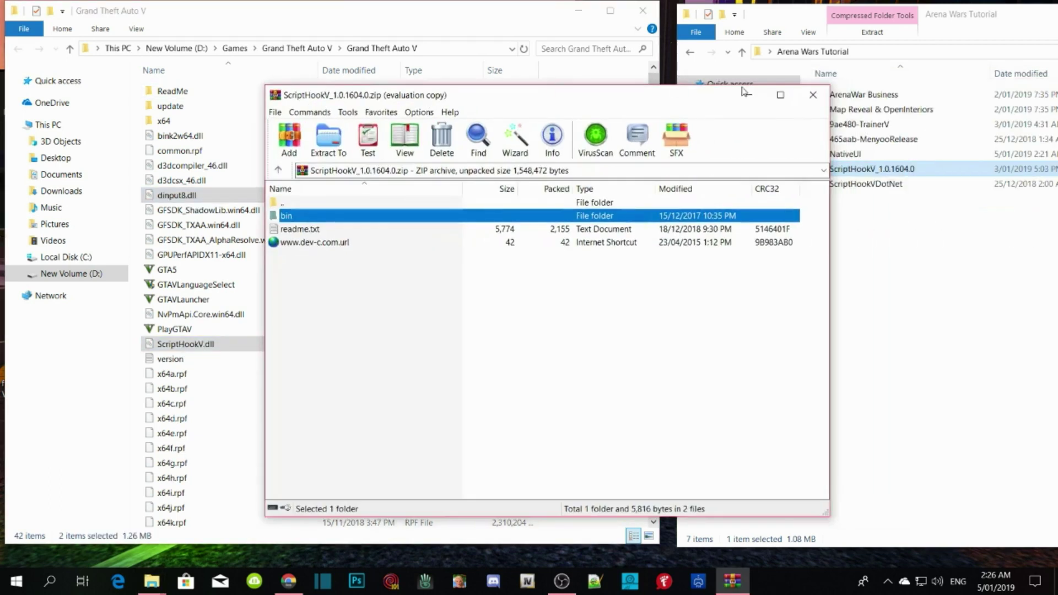
click(813, 94)
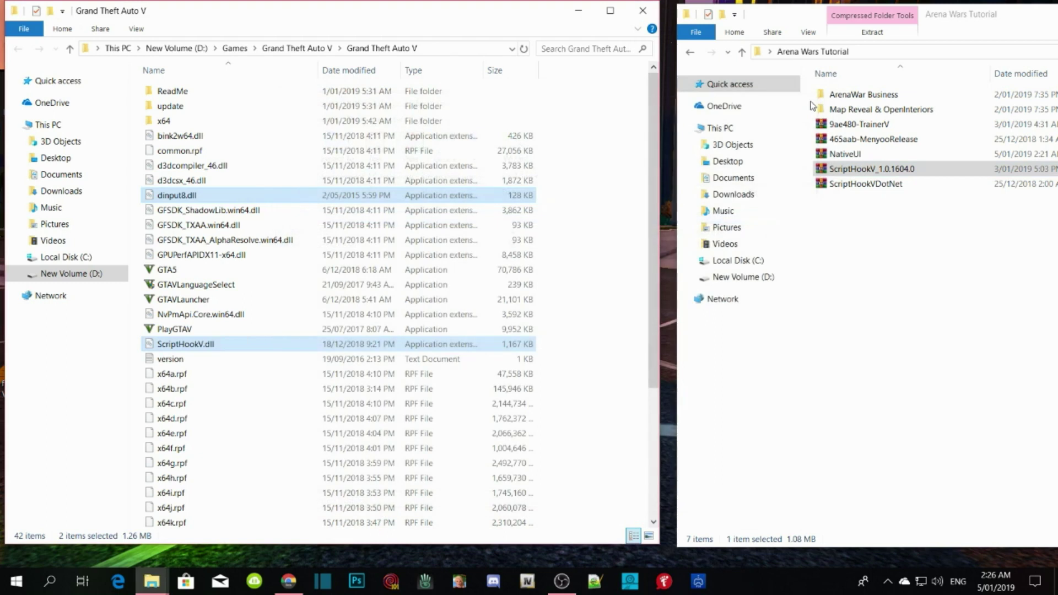
- Extract ScriptHookVDotNet.asi, ScriptHookVDotNet2.dll and ScriptHookVDotNet2.xml from the ScriptHookVDotNet archive into the Grand Theft Auto V folder, and close the archive
double_click(855, 185)
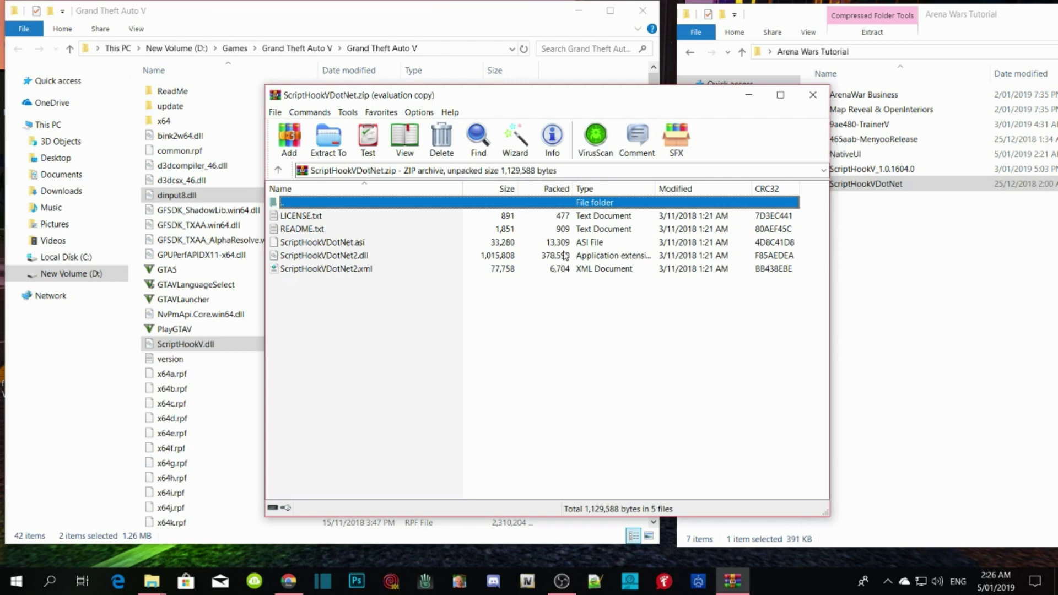
click(638, 252)
drag(573, 95, 1009, 75)
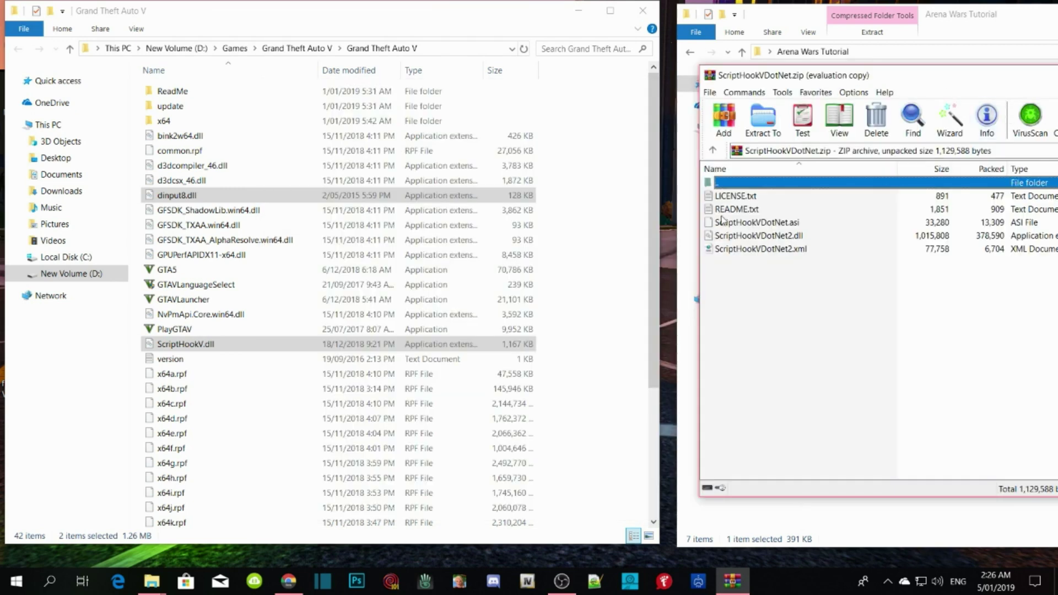
click(753, 223)
shift+click(758, 236)
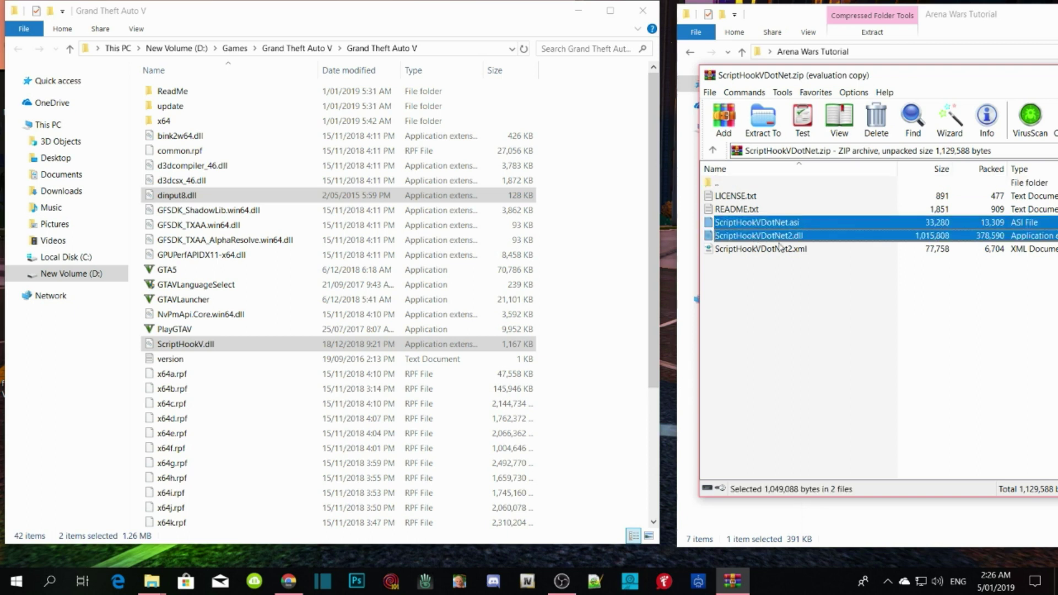
shift+click(778, 251)
drag(783, 242, 595, 435)
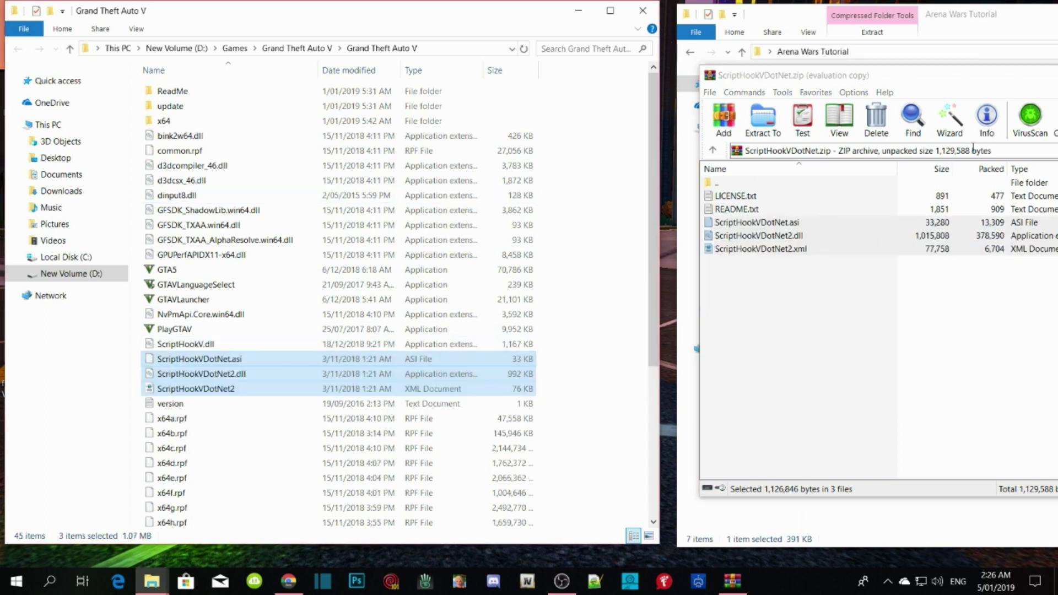
drag(933, 73, 512, 81)
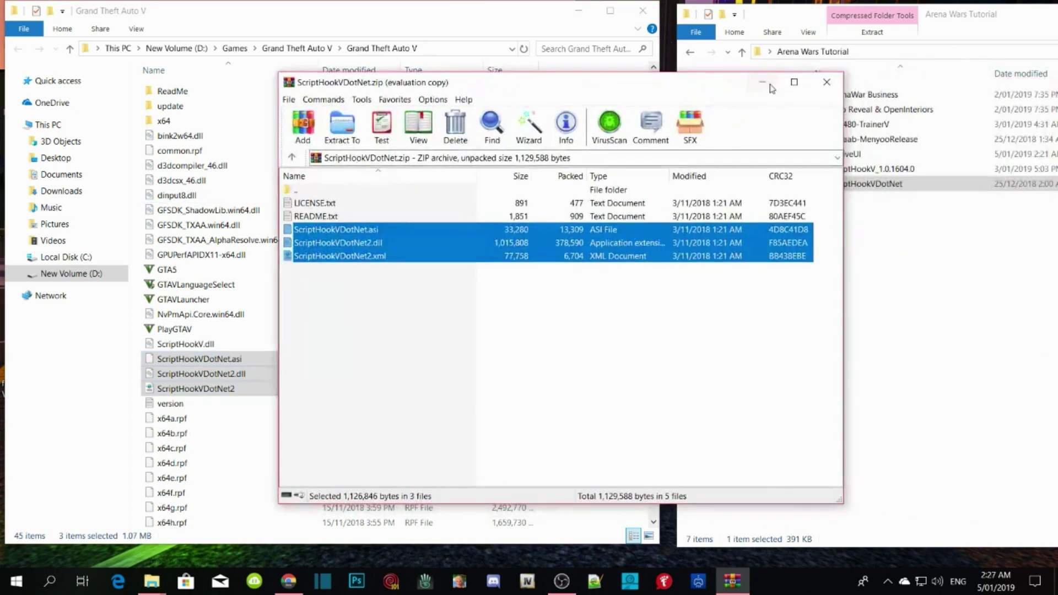
click(827, 82)
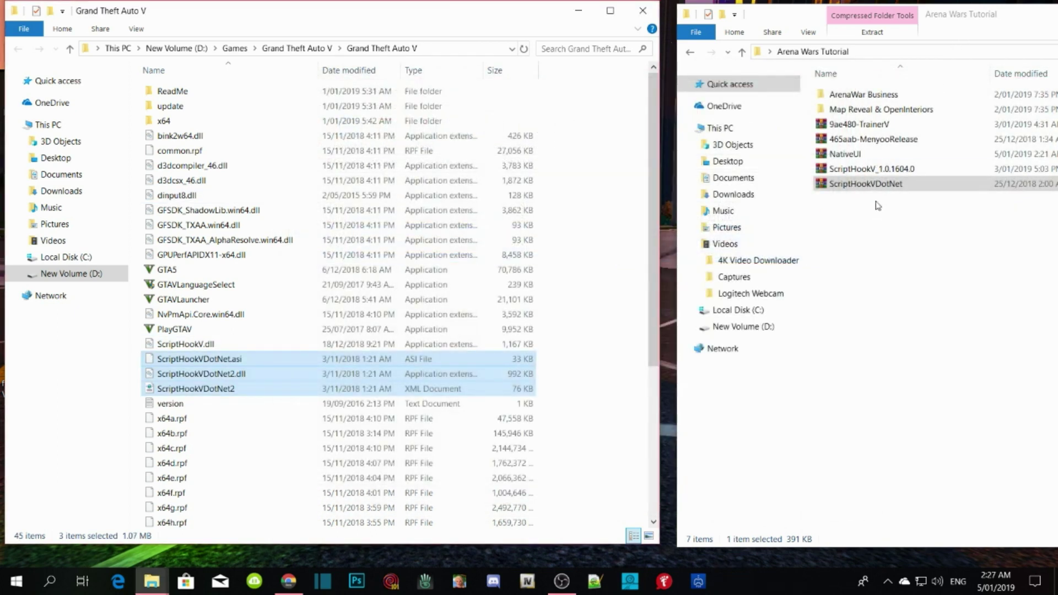
- Extract TrainerV.asi and trainerv.ini from the 9ae480-TrainerV archive into the Grand Theft Auto V folder
double_click(856, 125)
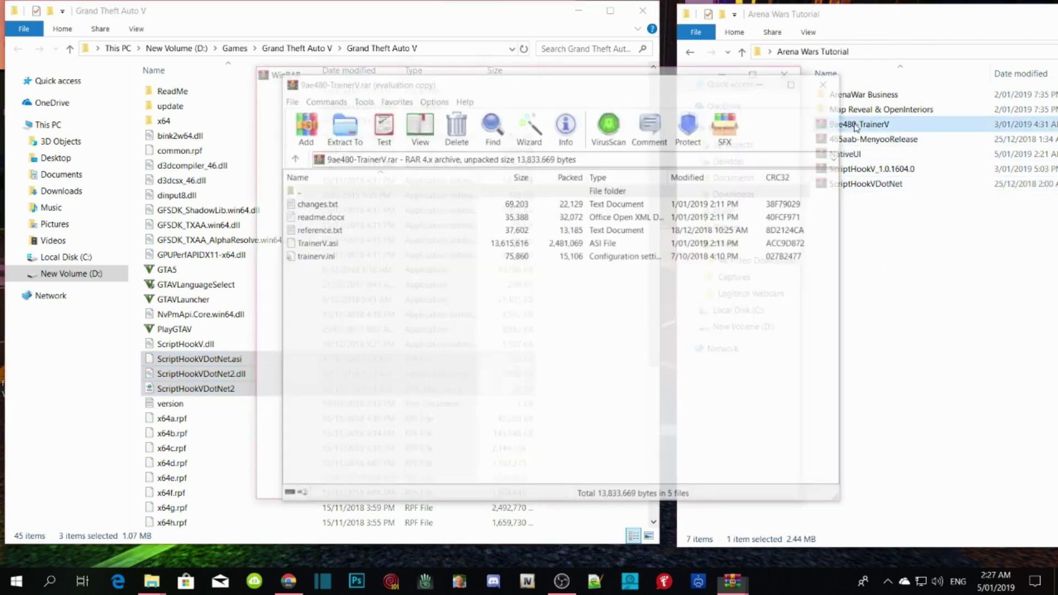
drag(367, 88, 873, 106)
click(854, 329)
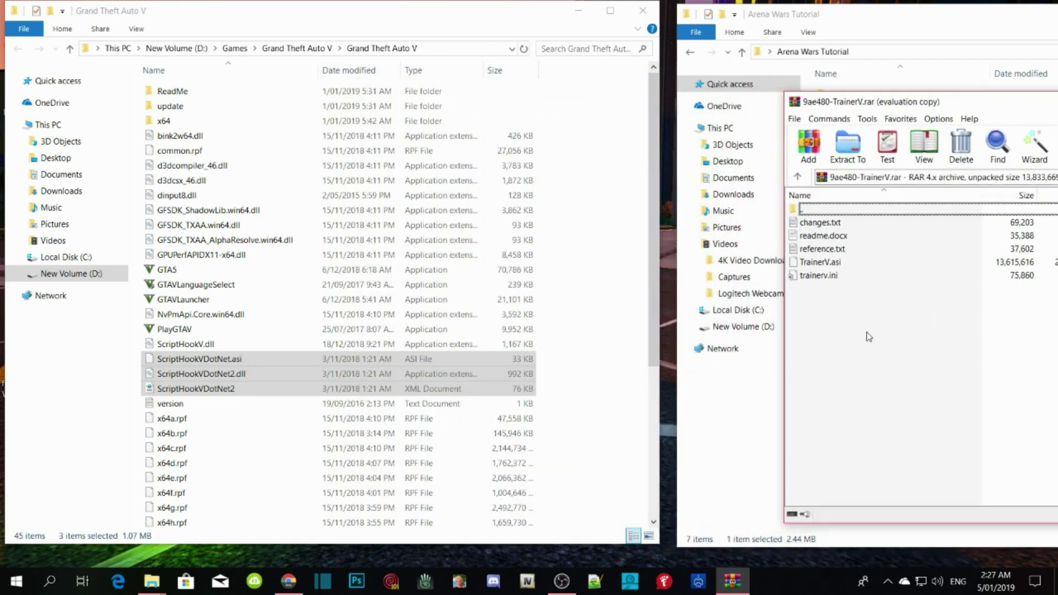
click(821, 276)
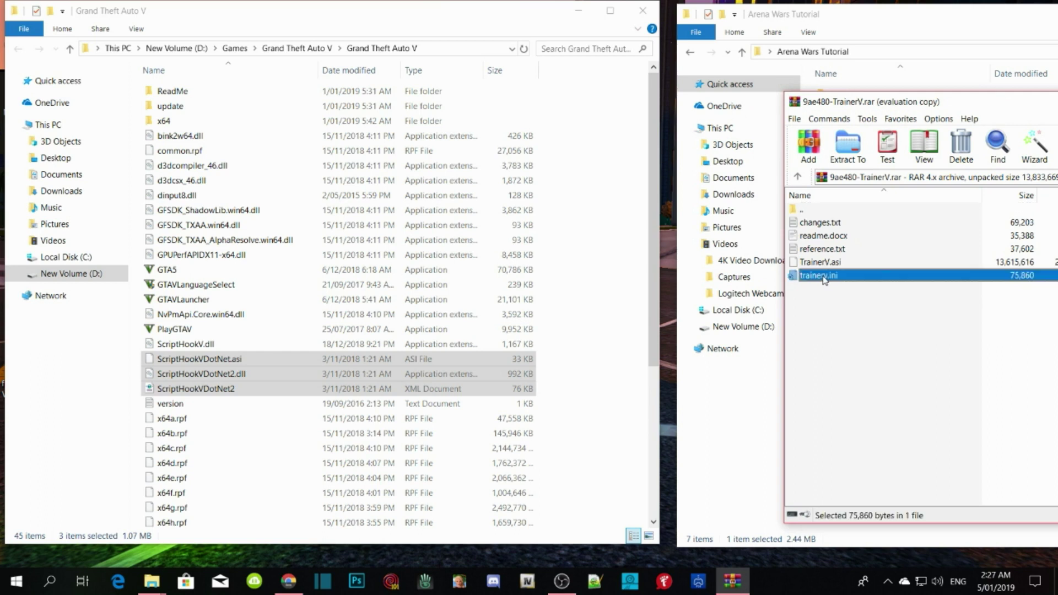
ctrl+click(824, 263)
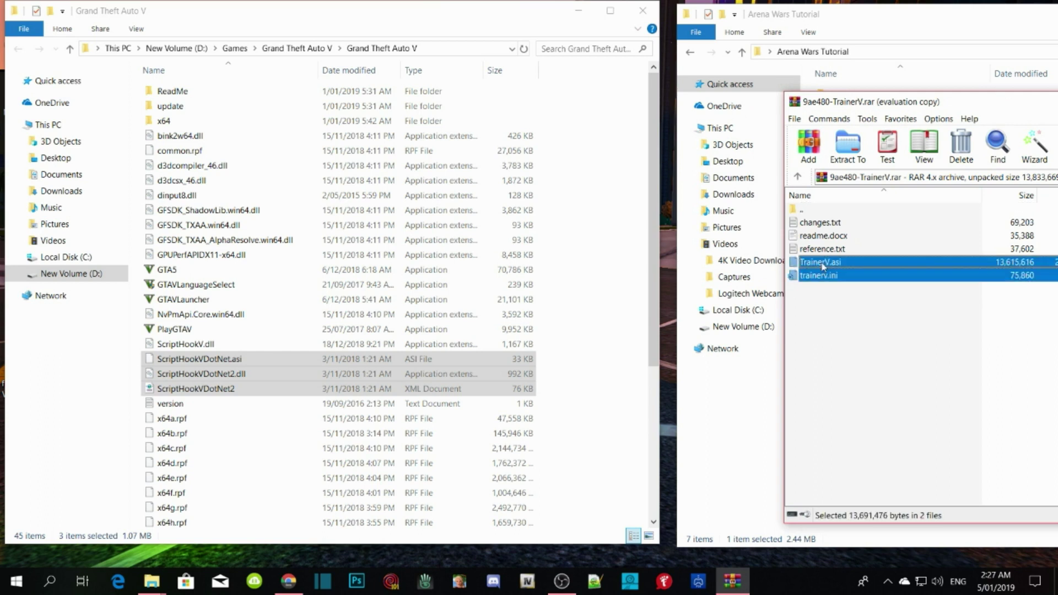
drag(824, 264, 587, 215)
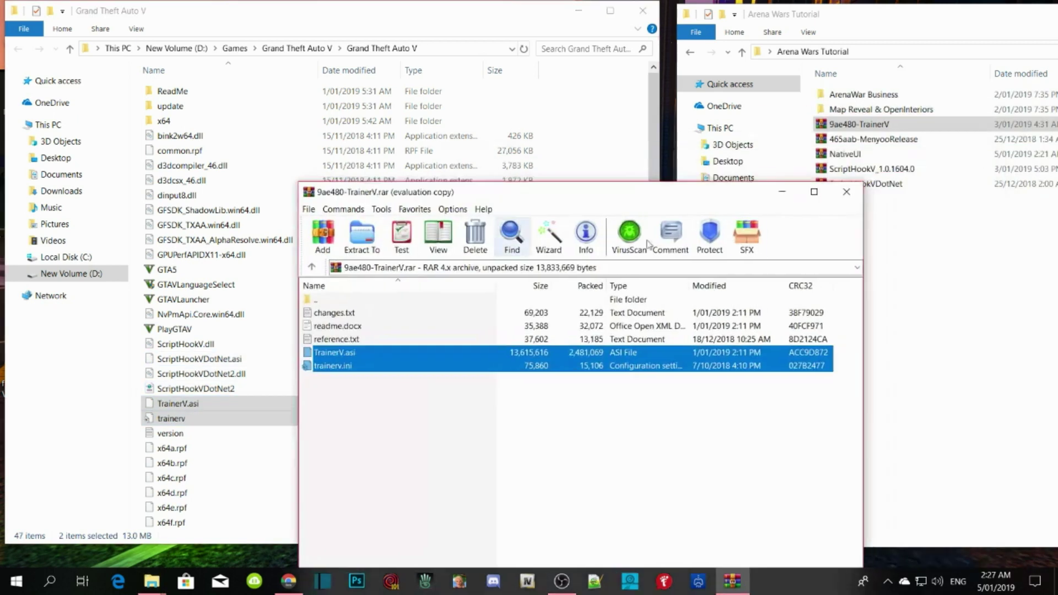
- Extract the menyooStuff folder and Menyoo.asi from the 465aab-MenyooRelease archive into the Grand Theft Auto V folder
double_click(852, 139)
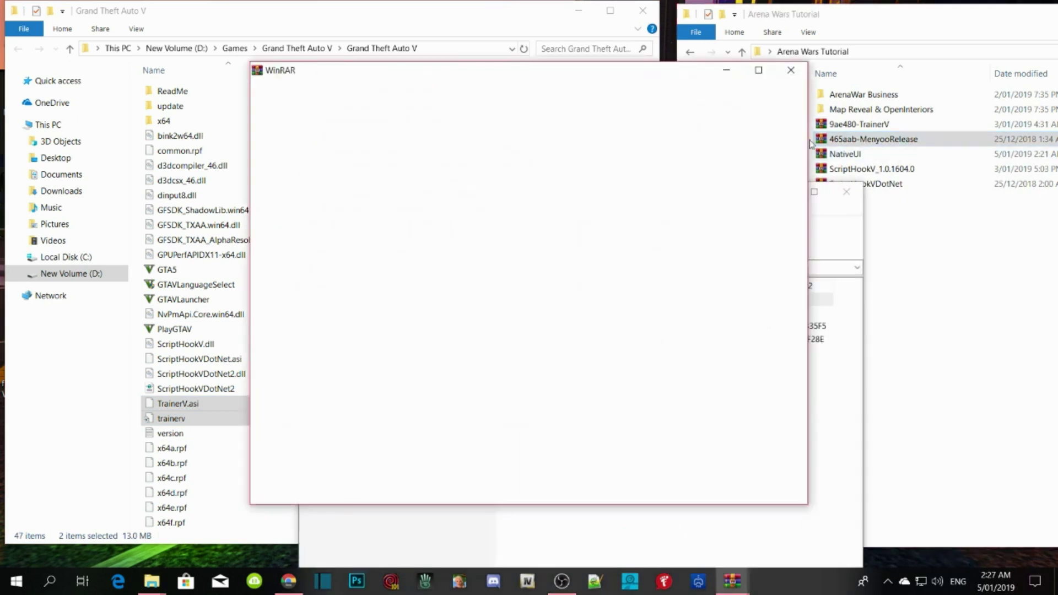
drag(488, 202, 855, 86)
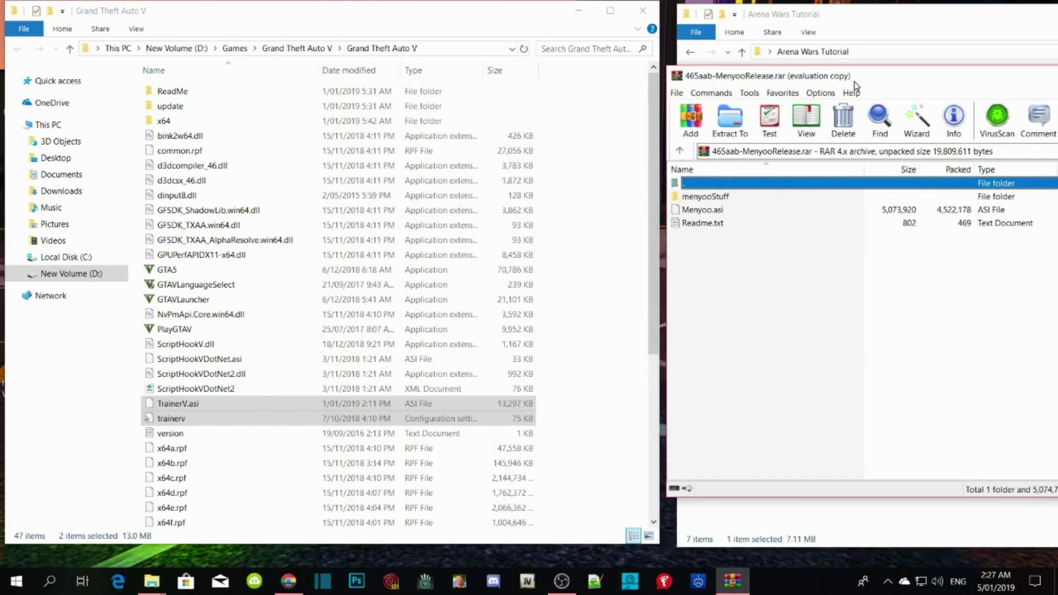
click(715, 198)
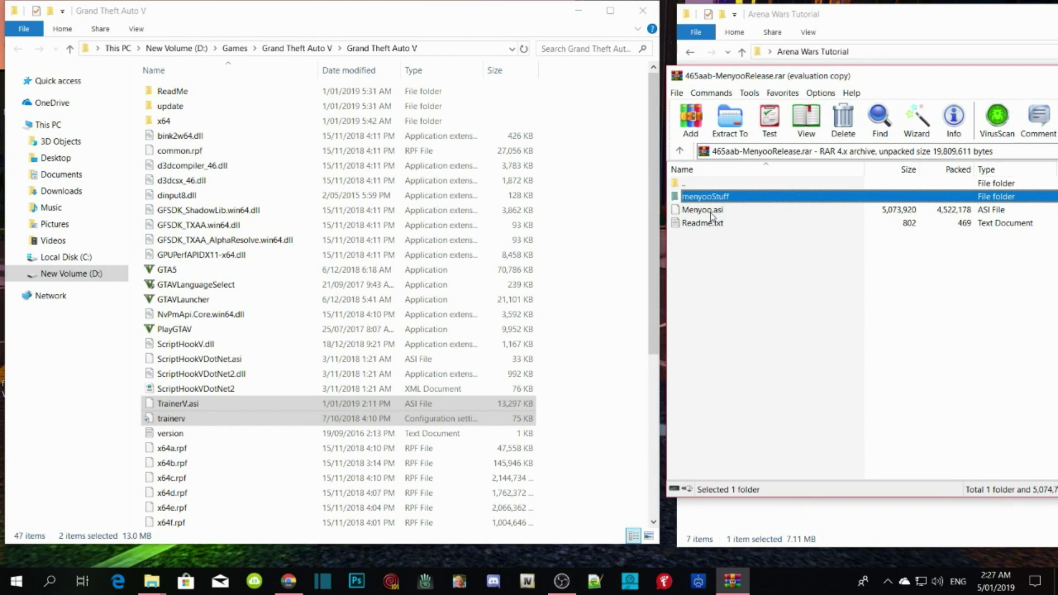
ctrl+click(711, 215)
drag(718, 204, 583, 173)
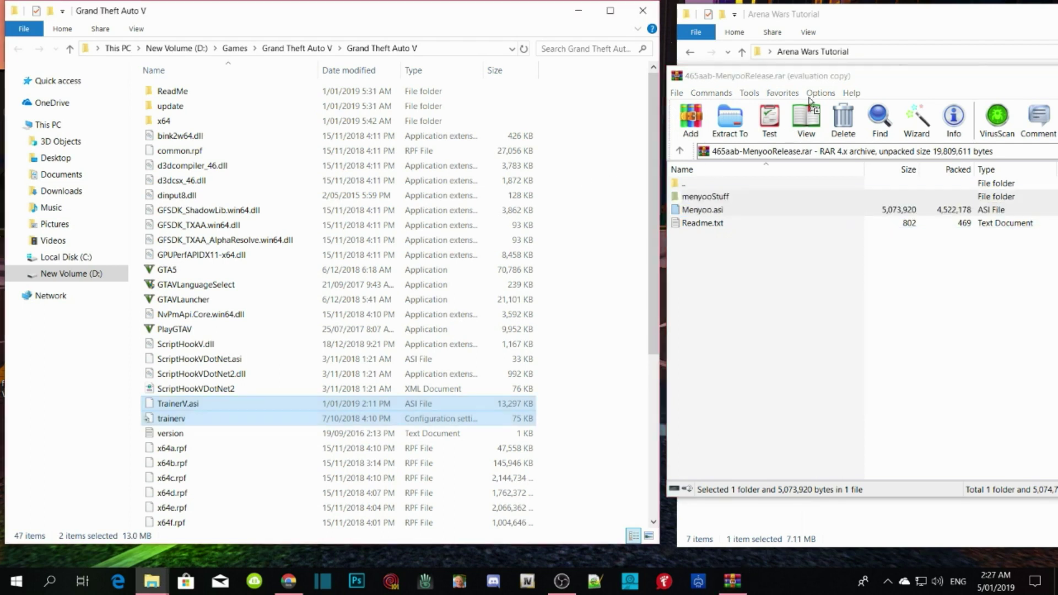
- Close the 465aab-MenyooRelease archive and look over the files in the Grand Theft Auto V folder
drag(824, 81, 424, 149)
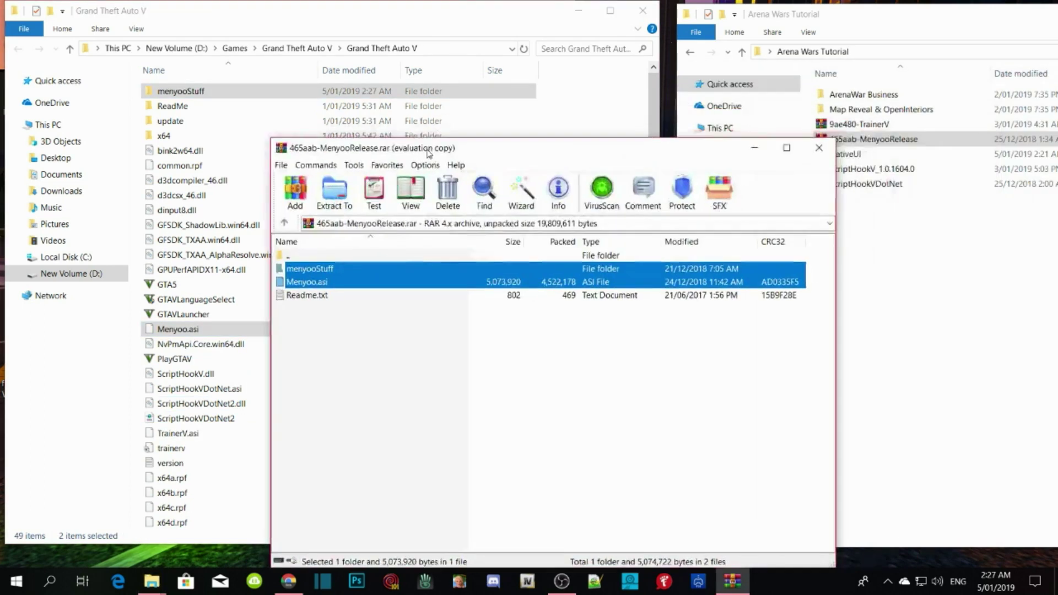
click(816, 146)
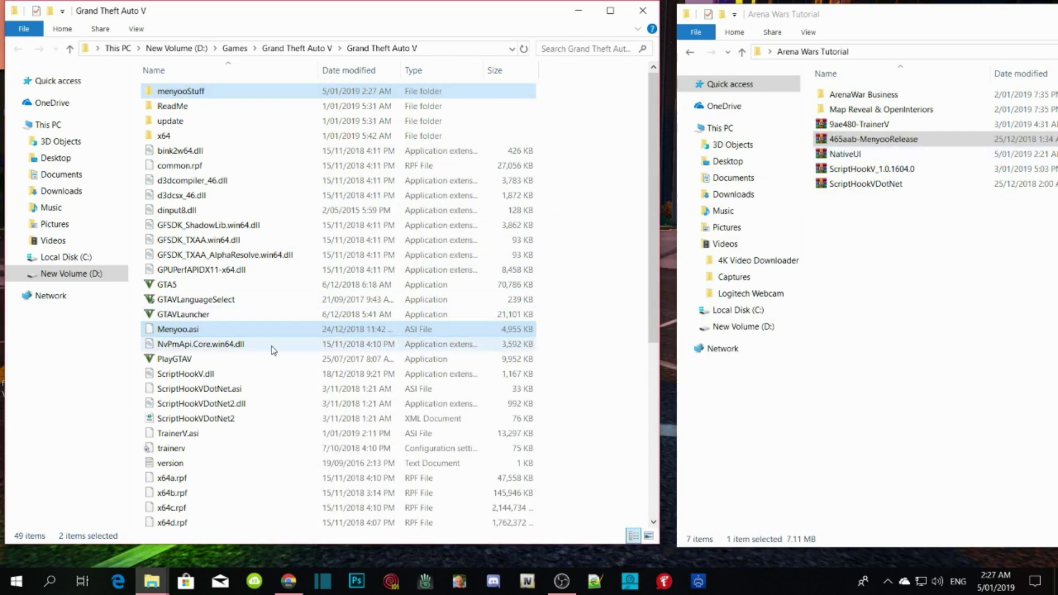
scroll(445, 417, down, 2)
scroll(445, 416, down, 3)
scroll(456, 409, up, 5)
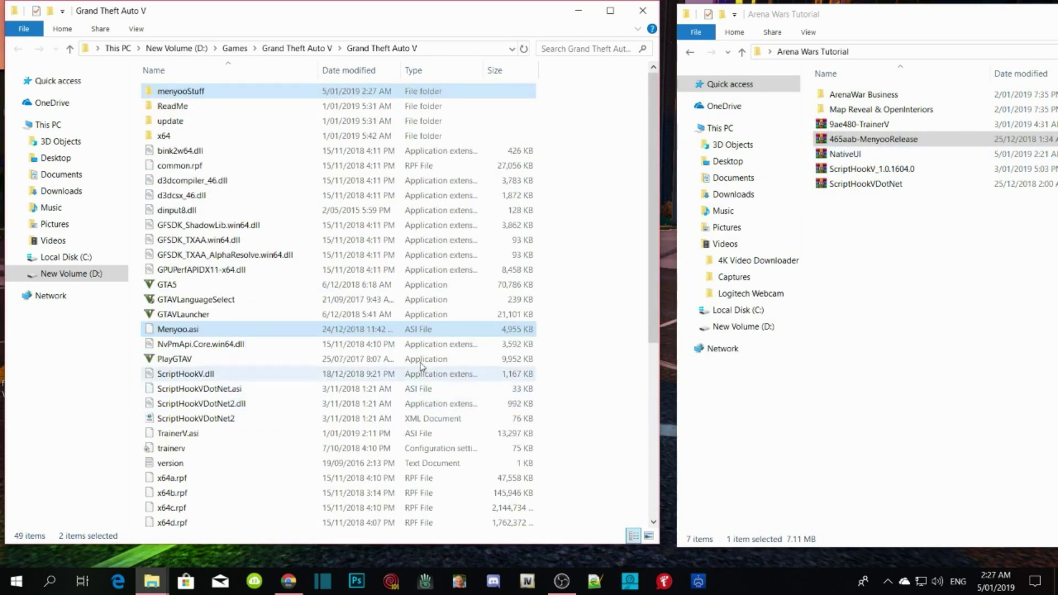
- Create a new folder named scripts in the Grand Theft Auto V folder
right_click(580, 172)
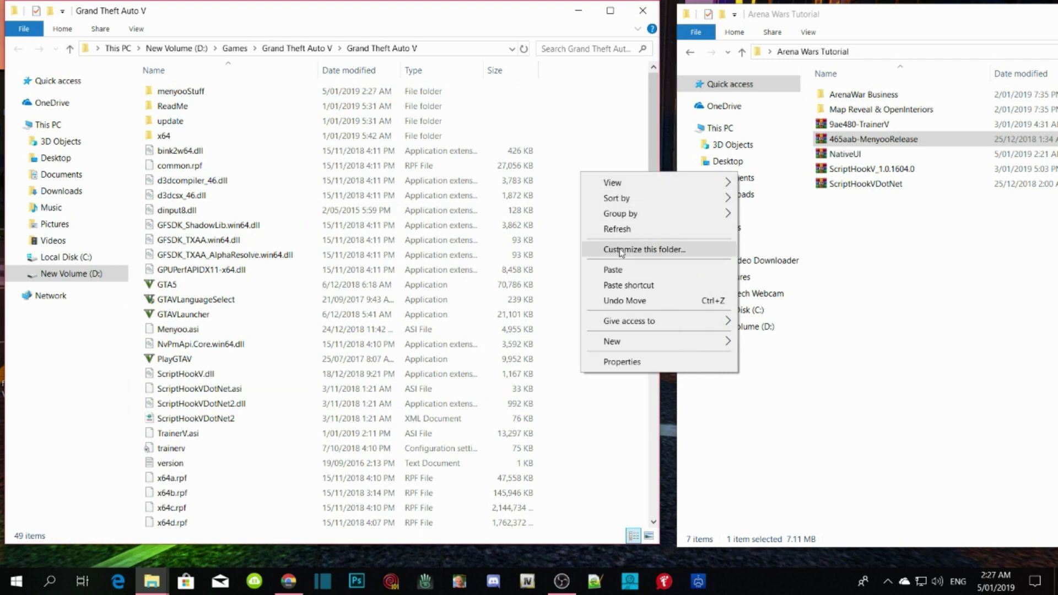
mouse_move(612, 341)
click(763, 341)
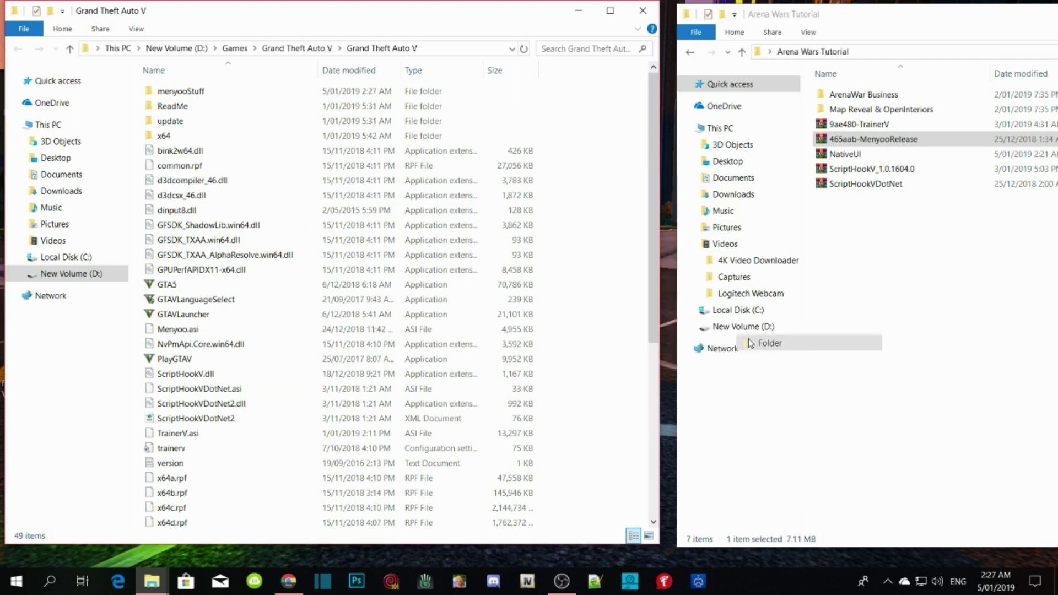
text(scripts)
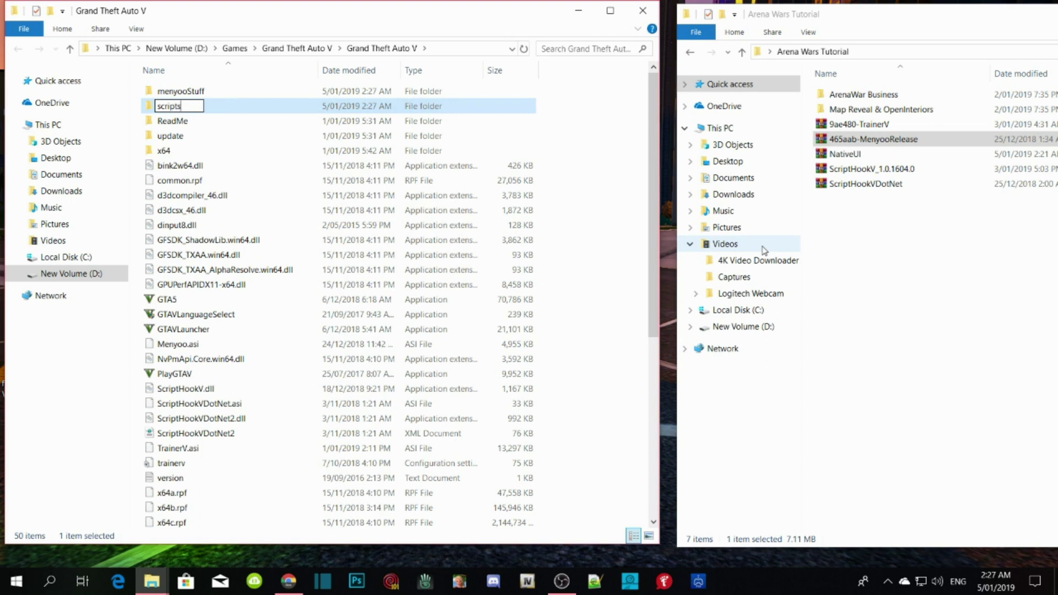
click(644, 209)
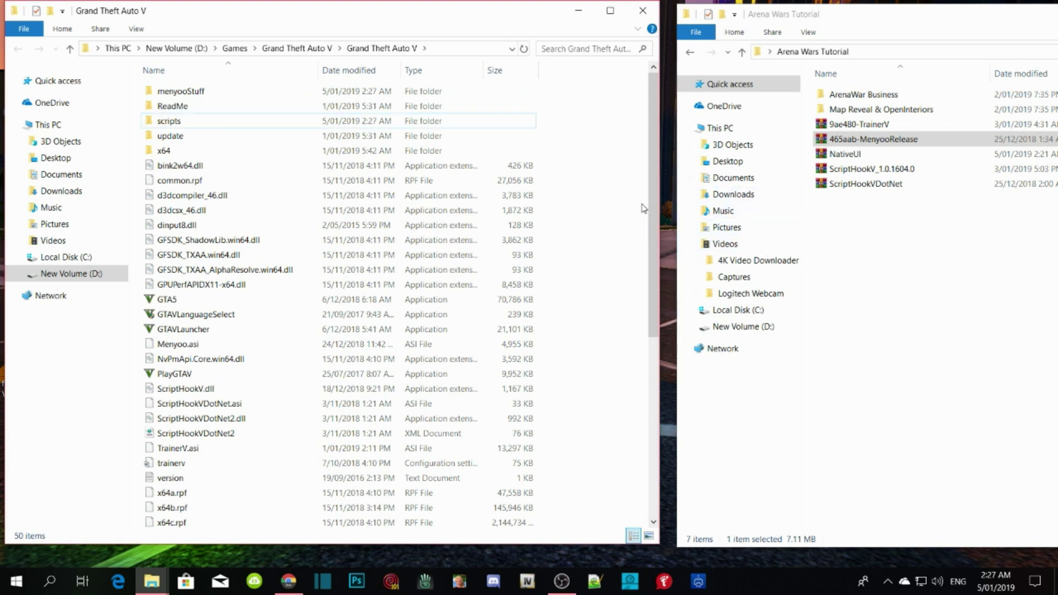
- Copy the ArenaWarBusiness folder and ArenaWarBusiness.dll from the ArenaWar Business folder into the game's scripts folder
double_click(168, 121)
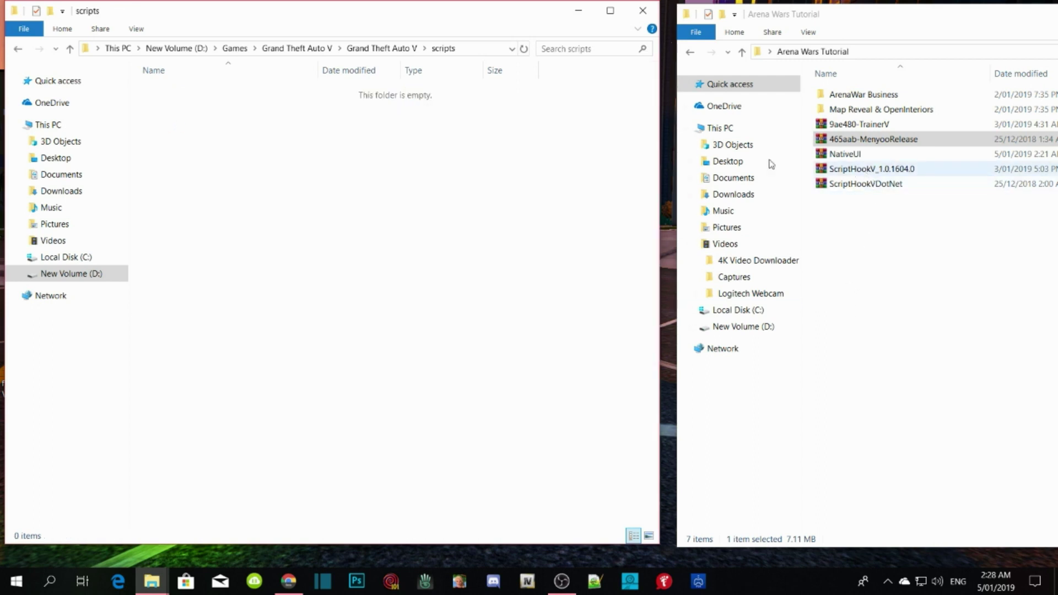
double_click(853, 97)
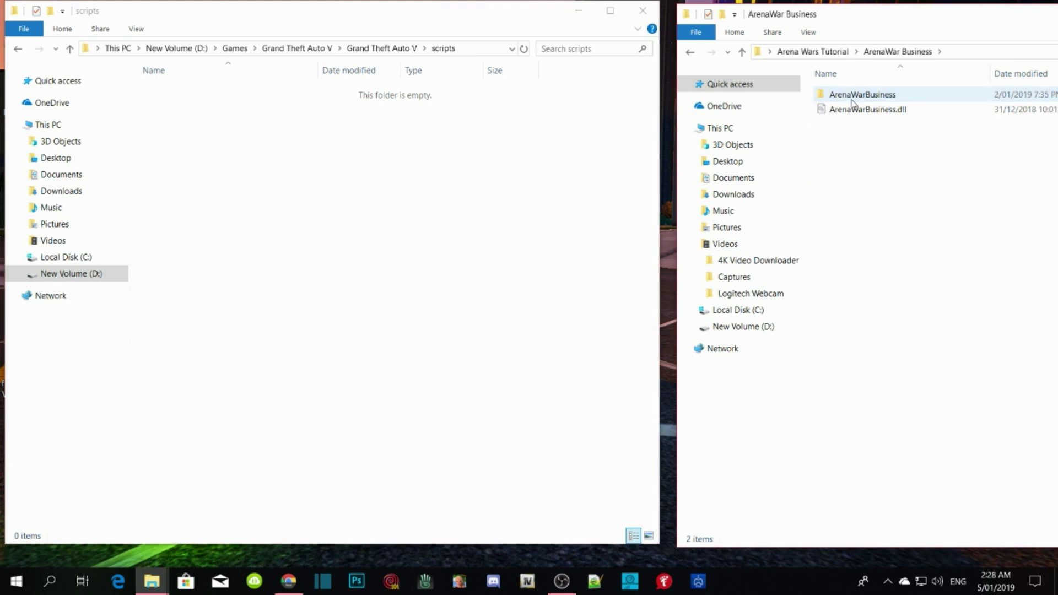
click(853, 103)
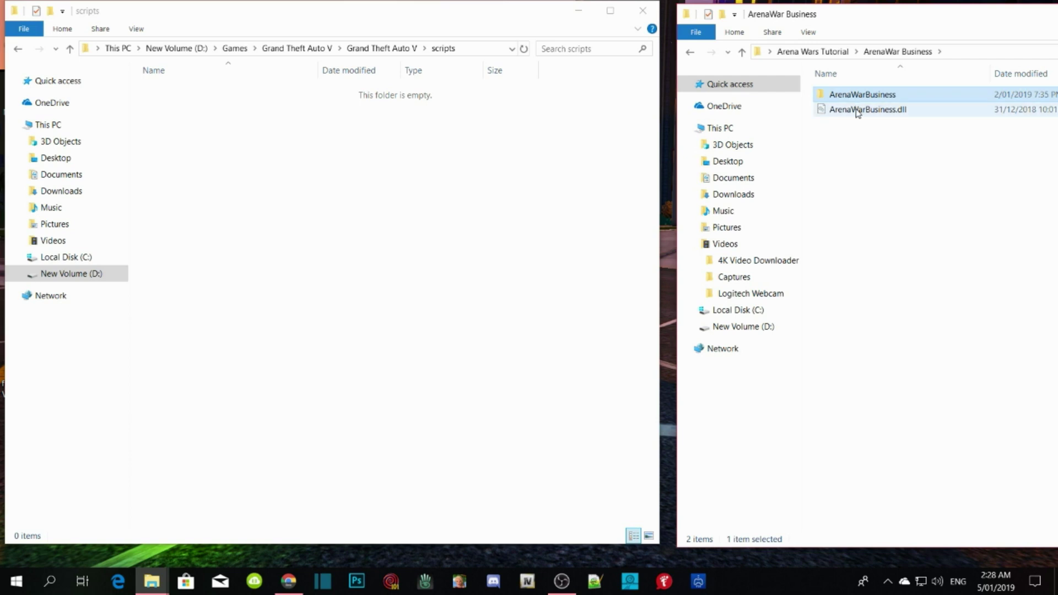
ctrl+click(858, 110)
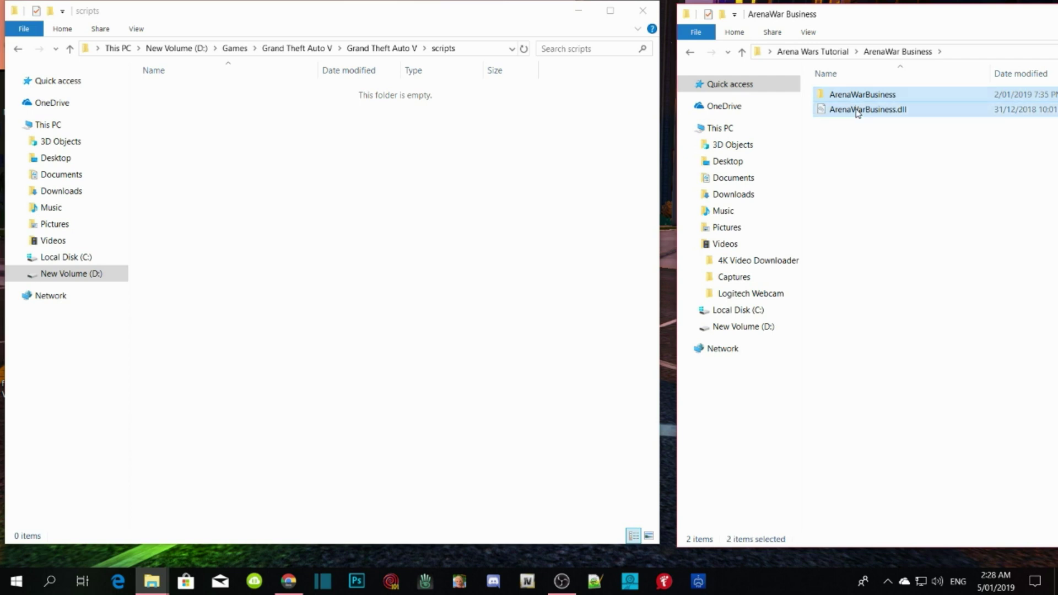
drag(858, 112, 267, 202)
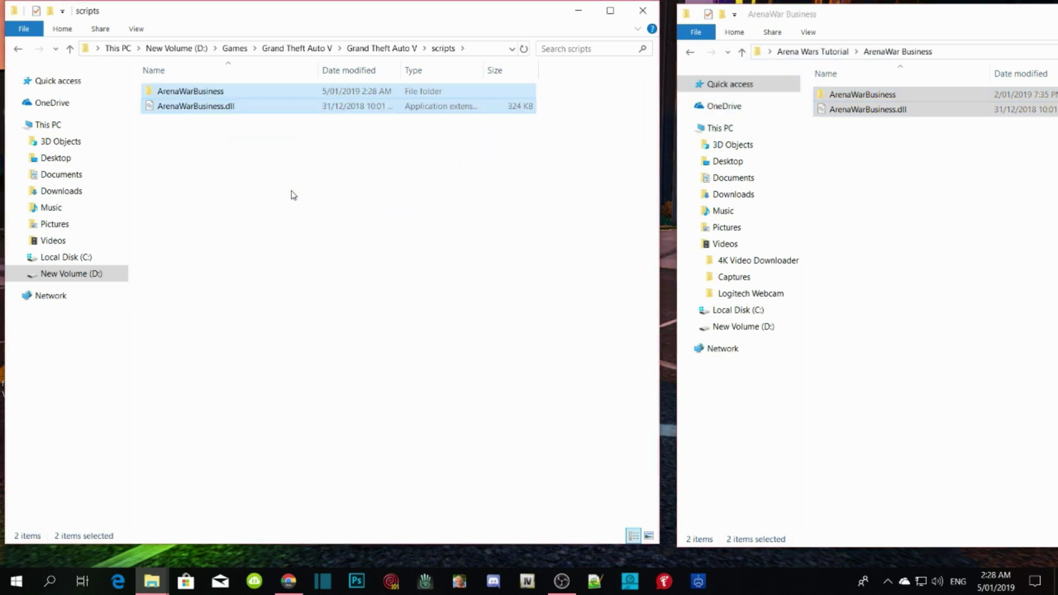
- Copy gtamp-reveal-full-map_v1_1.asi, OpenInteriors.asi and the OpenInteriors configuration file from Map Reveal & OpenInteriors into the main Grand Theft Auto V folder
click(382, 48)
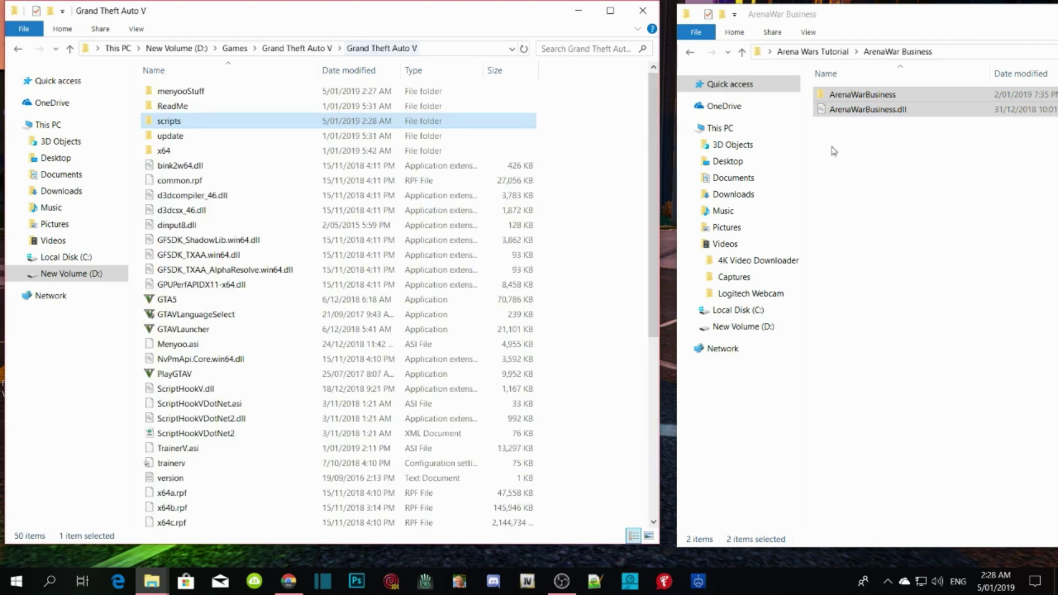
click(949, 177)
click(892, 279)
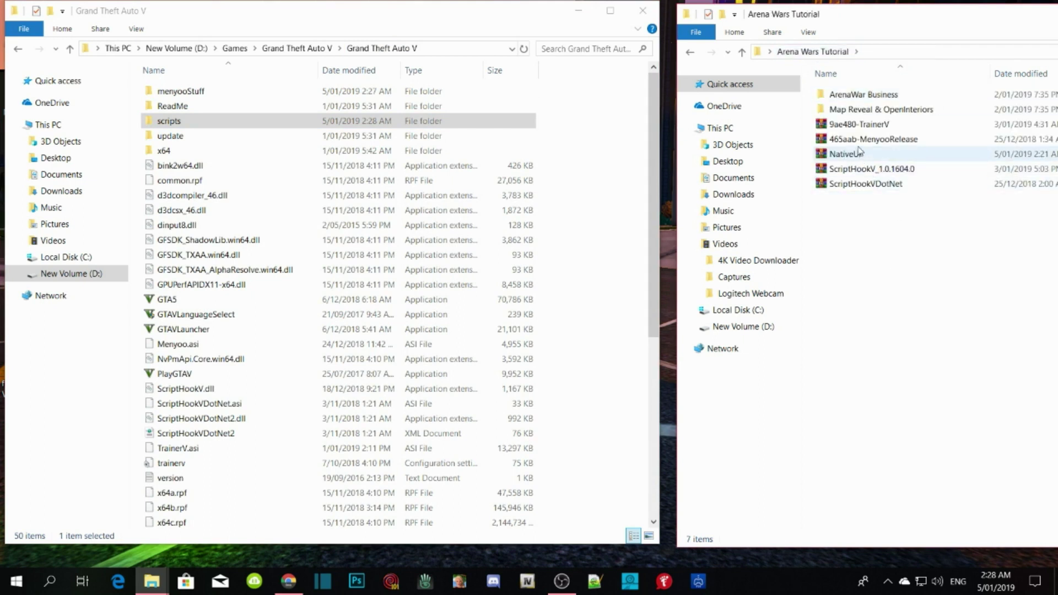
double_click(859, 114)
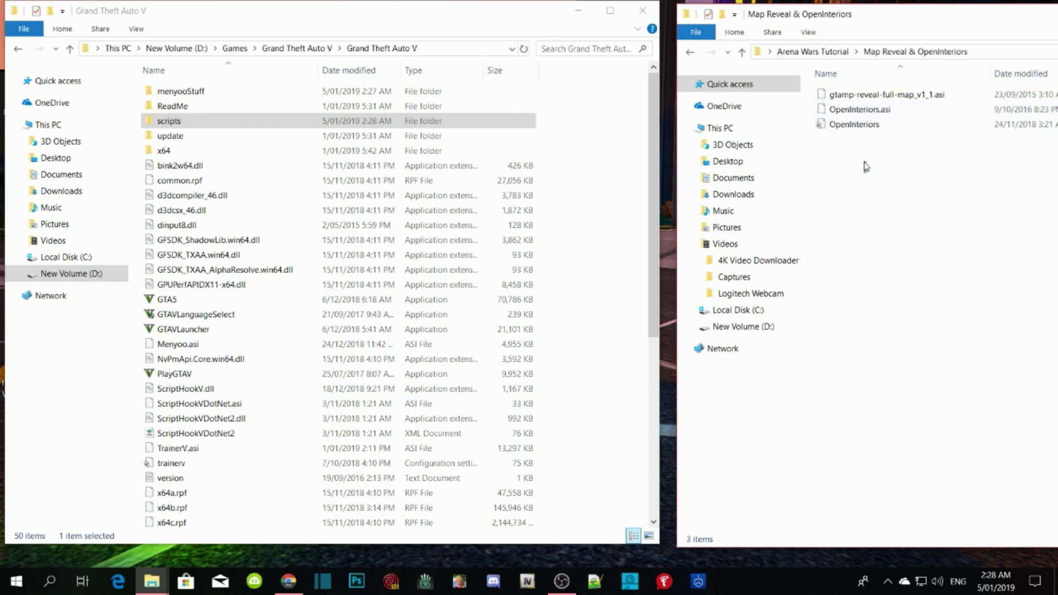
drag(854, 141, 623, 240)
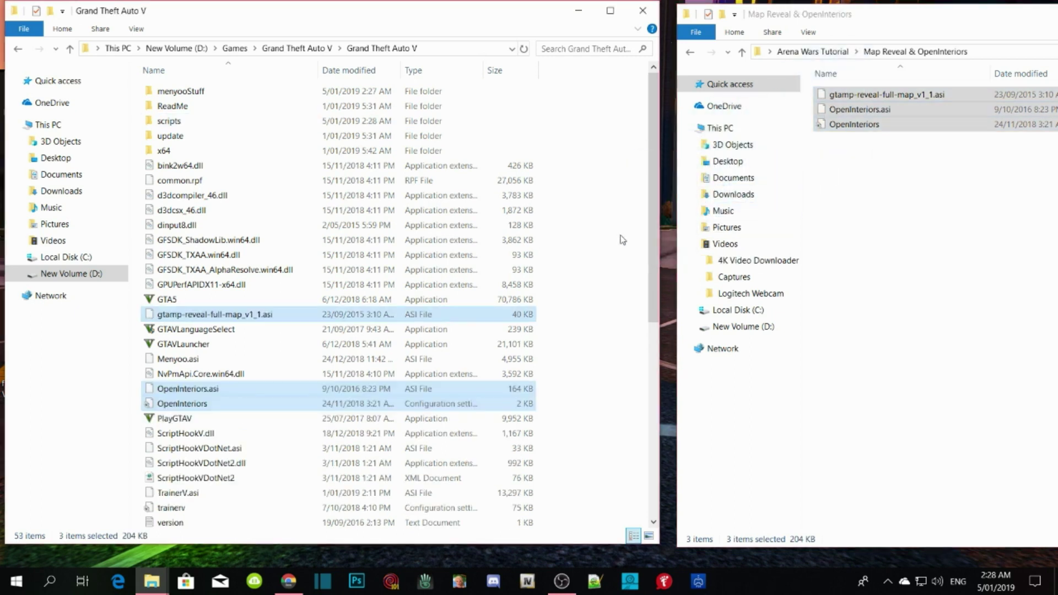
- Extract NativeUI.dll from the NativeUI archive in Arena Wars Tutorial into the game's scripts folder, and close the archive
click(837, 52)
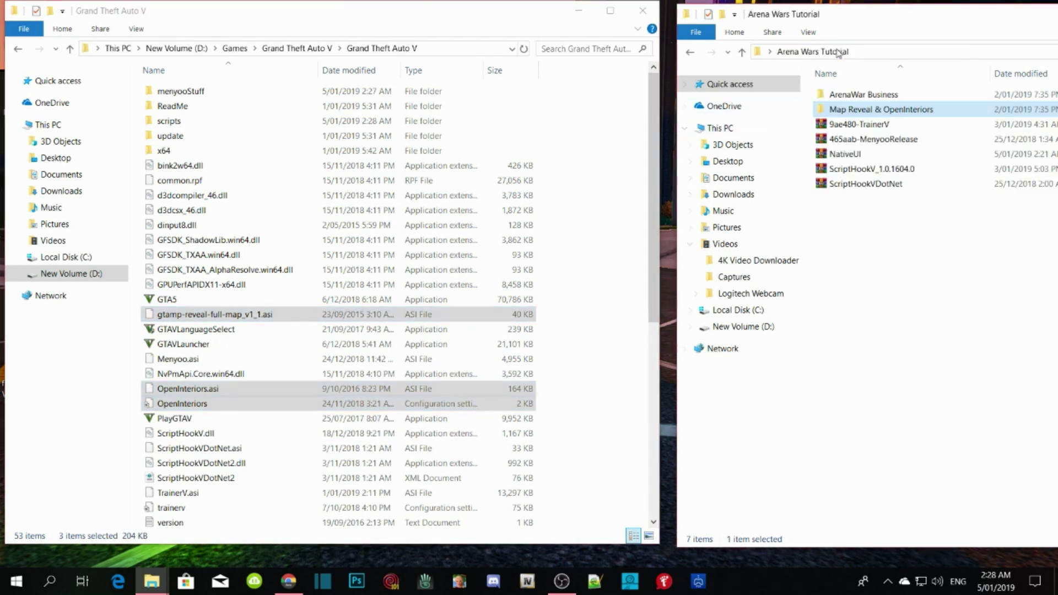
click(889, 266)
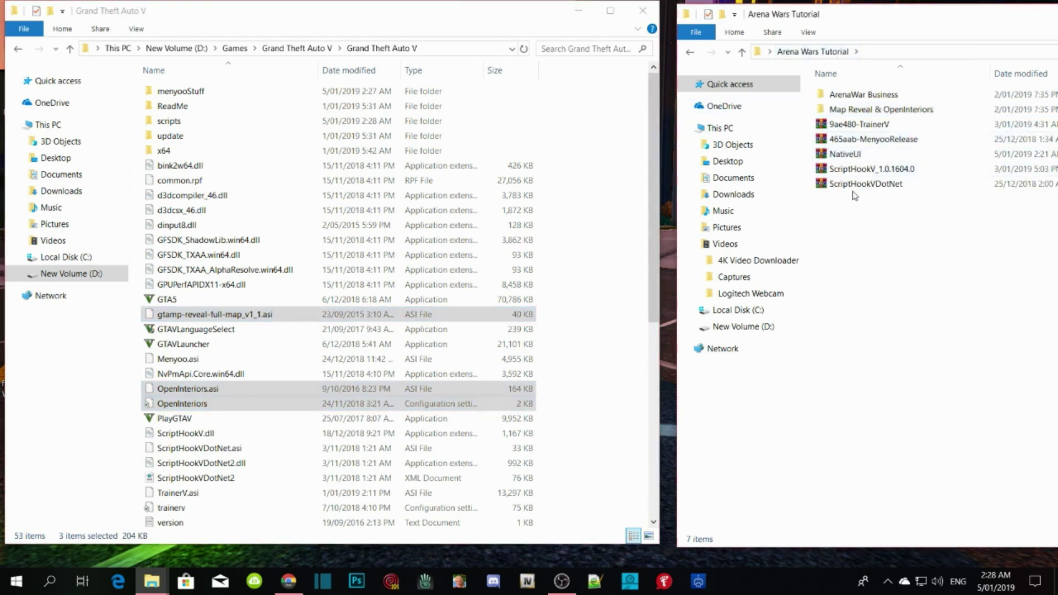
double_click(186, 122)
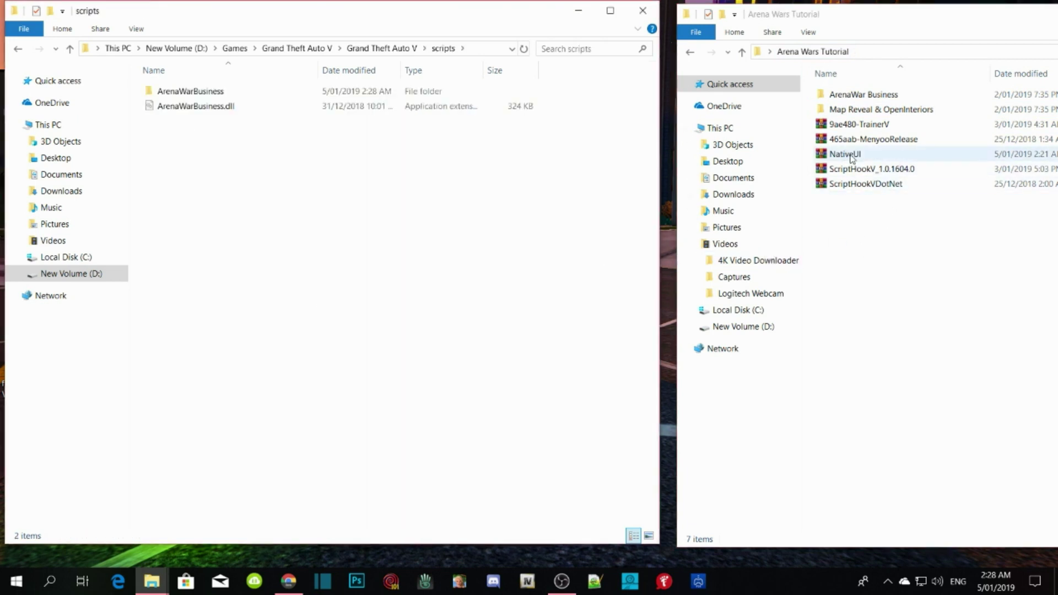
double_click(851, 157)
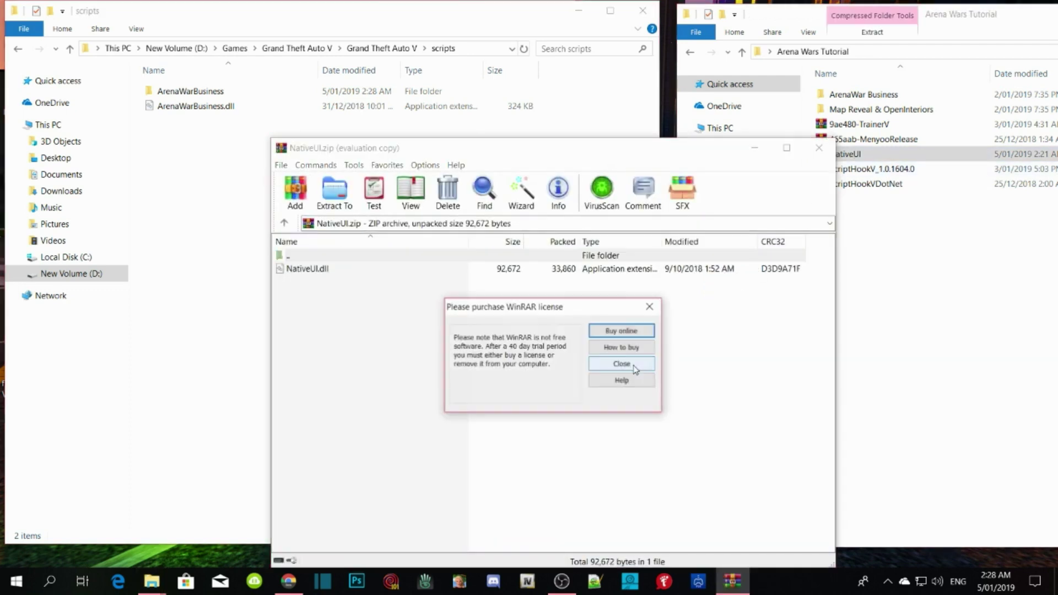
click(623, 363)
drag(322, 149, 759, 86)
drag(742, 208, 286, 187)
drag(218, 160, 220, 163)
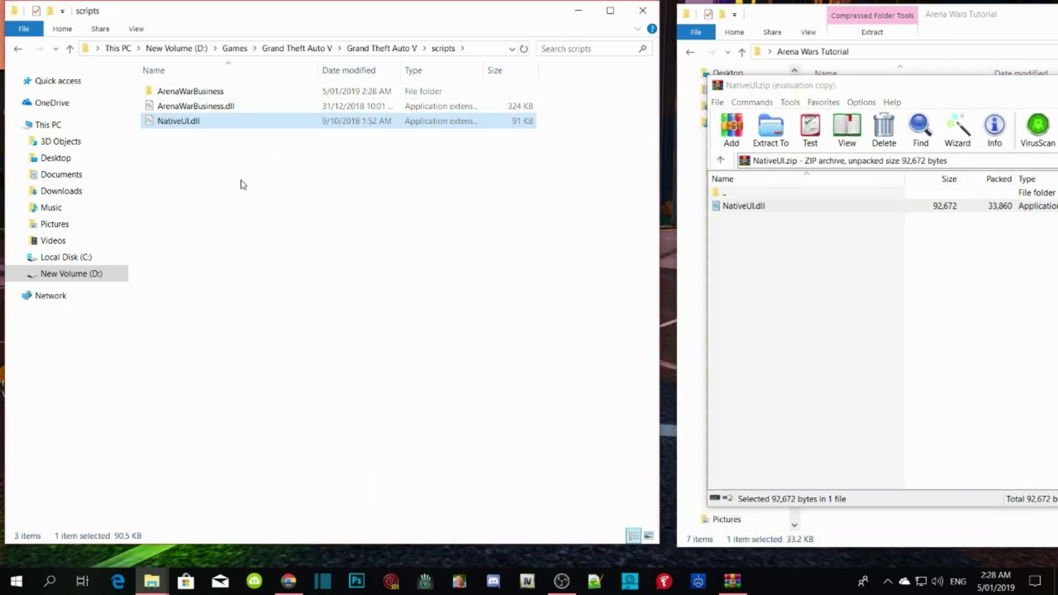
drag(886, 89, 299, 132)
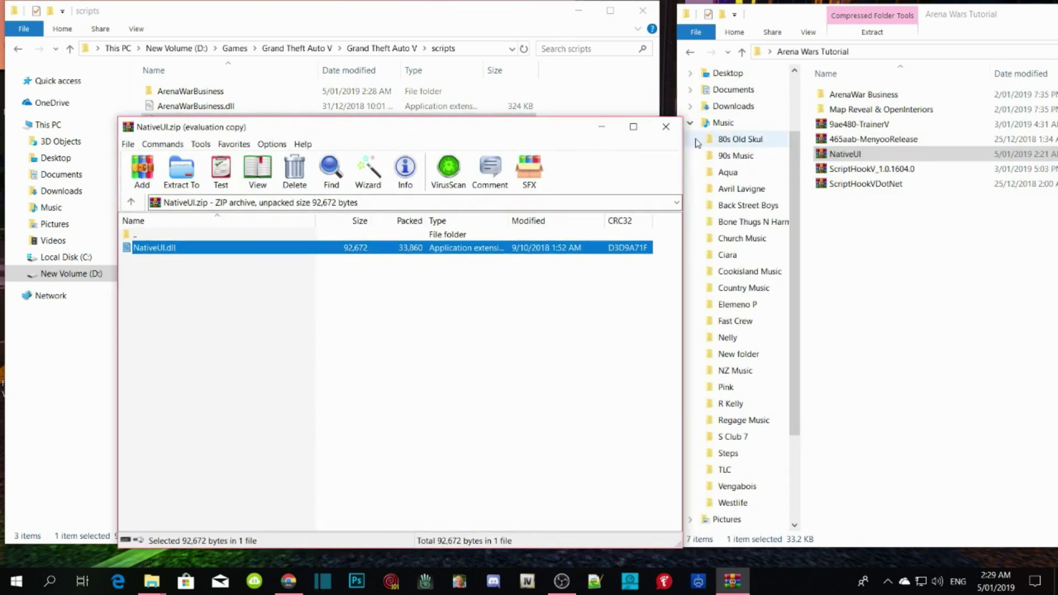
click(669, 137)
- Go through each archive and folder in the Arena Wars Tutorial folder to check that all have been used
click(889, 232)
click(868, 184)
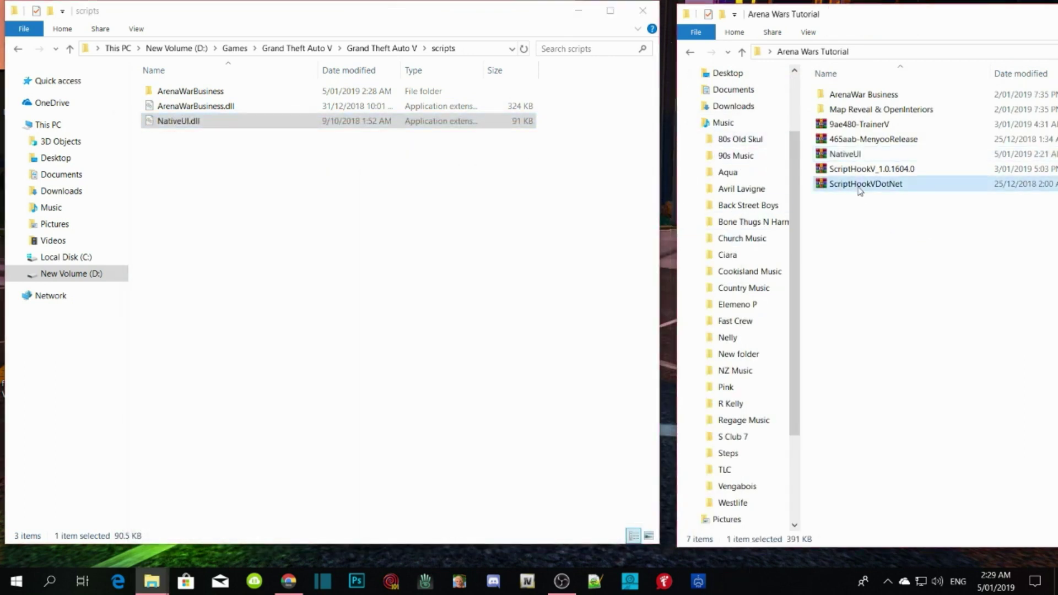
click(864, 168)
click(862, 154)
click(863, 139)
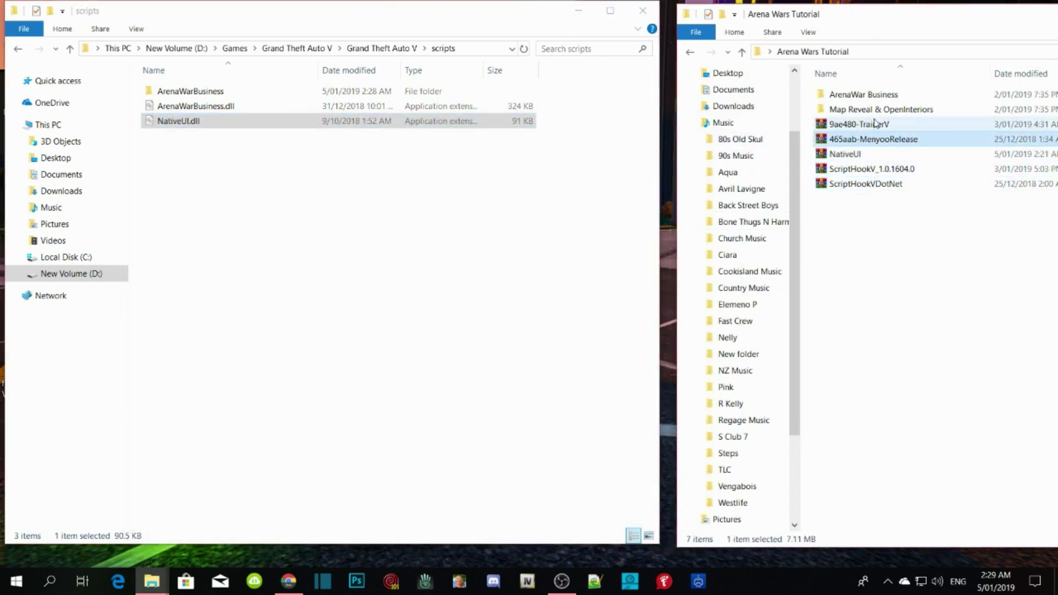
click(871, 124)
click(880, 110)
click(883, 96)
- Close the Arena Wars Tutorial window, leaving the scripts folder open
drag(925, 20, 501, 57)
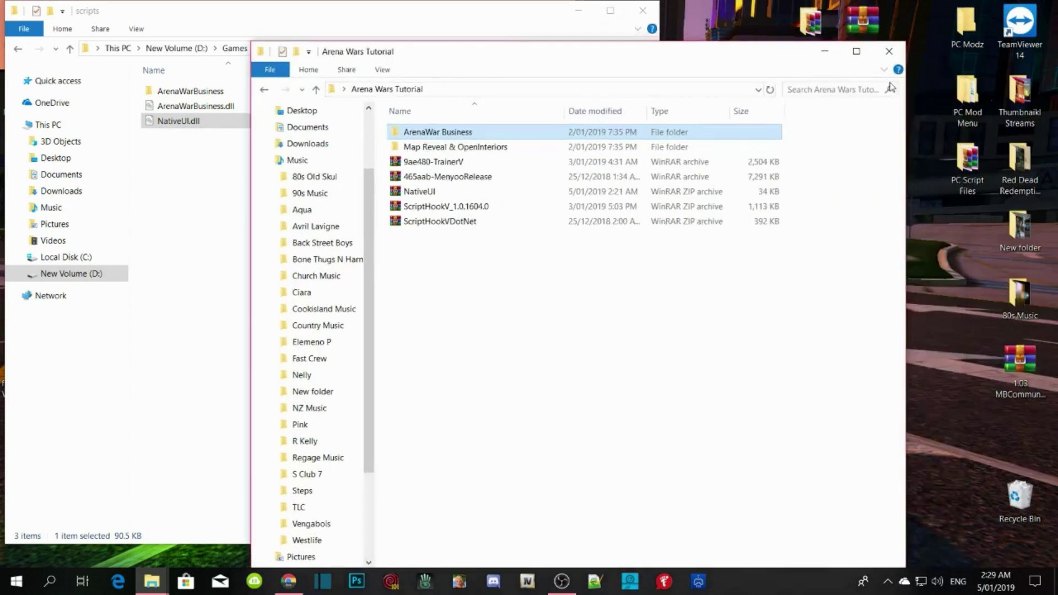
click(893, 50)
click(422, 239)
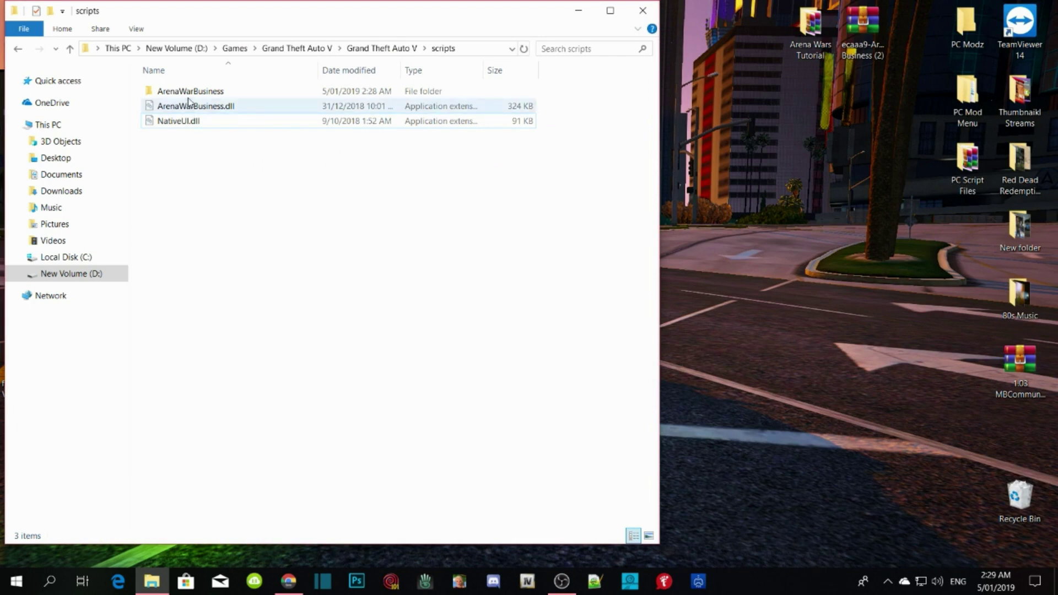
- Return to the Grand Theft Auto V folder, check its files, refresh the listing and close the window
click(198, 156)
click(383, 48)
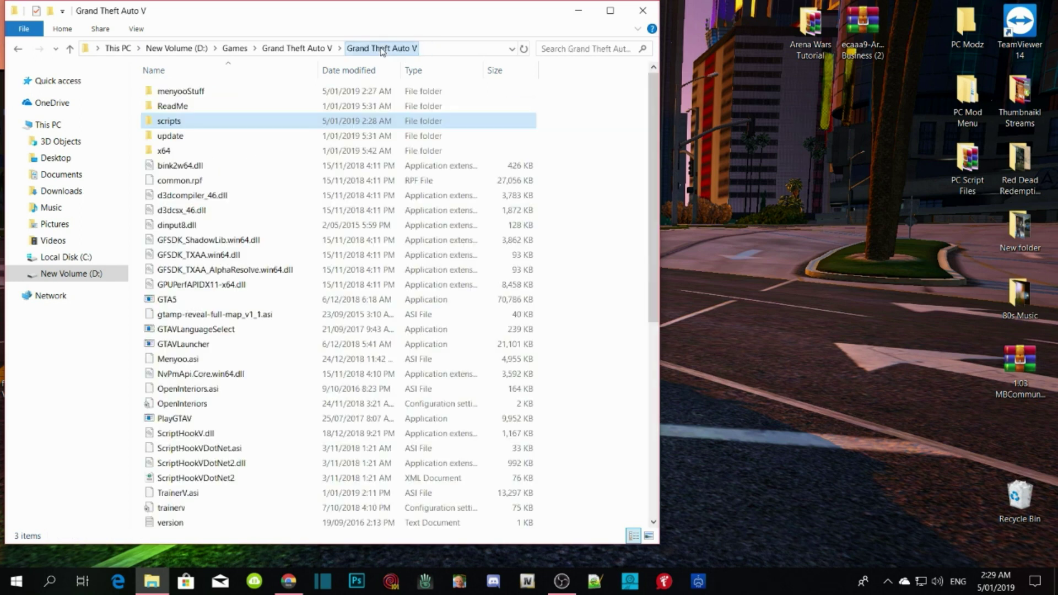
click(593, 154)
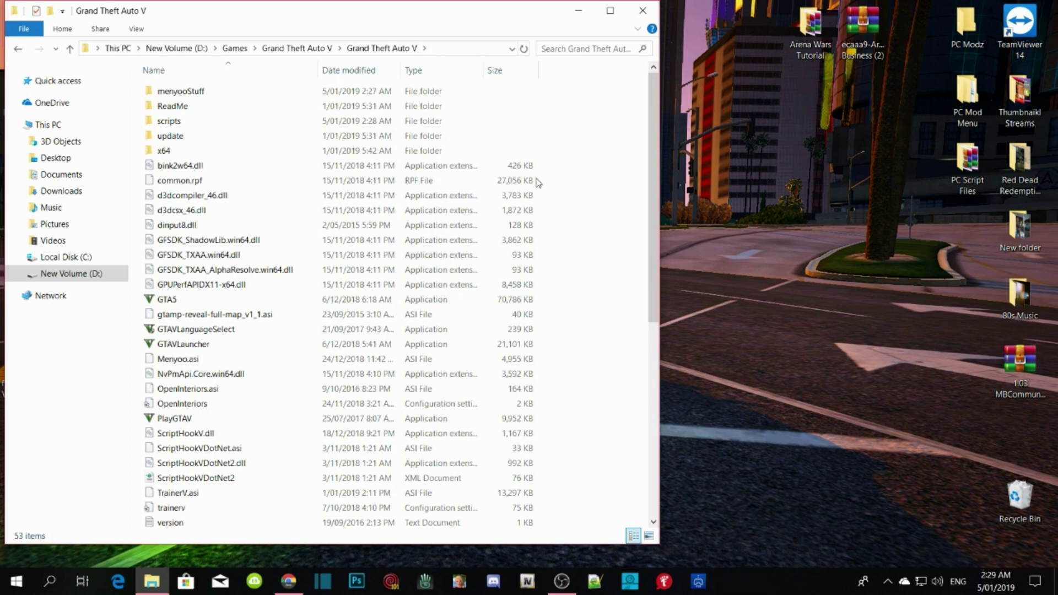
scroll(539, 184, down, 4)
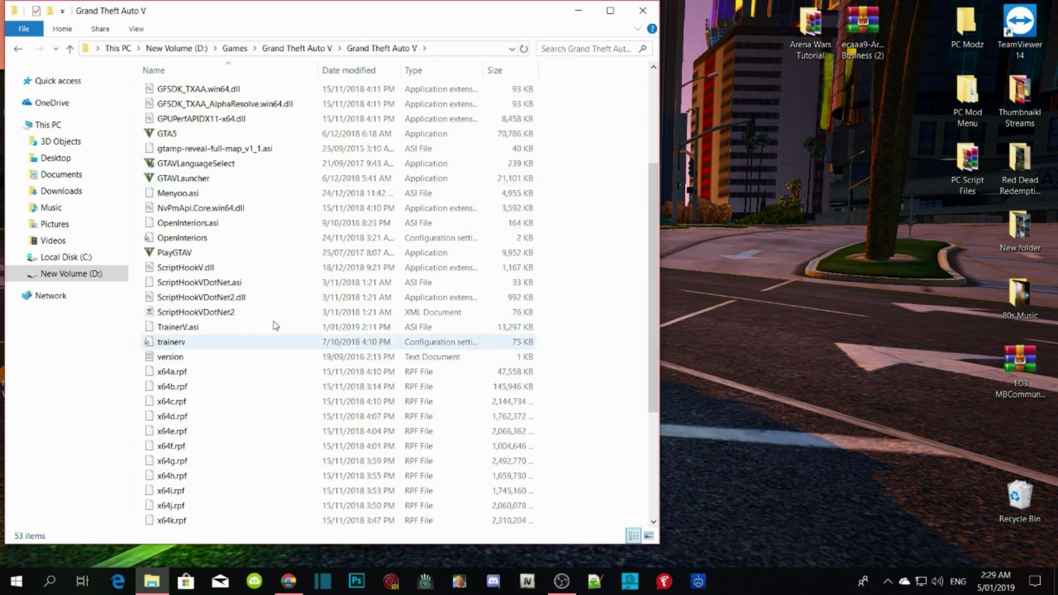
scroll(462, 278, up, 3)
scroll(462, 285, up, 1)
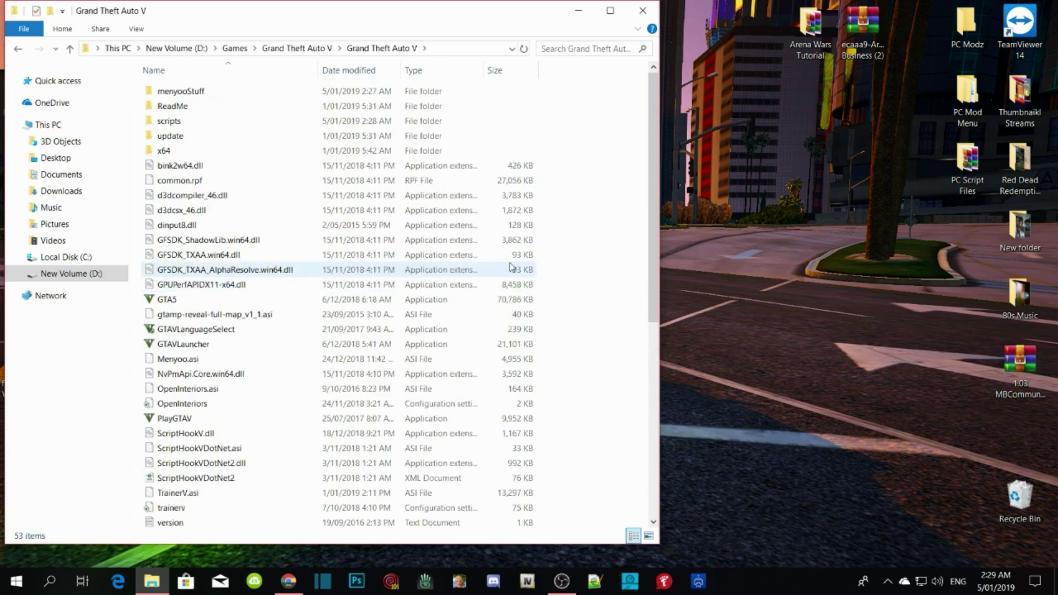
right_click(597, 166)
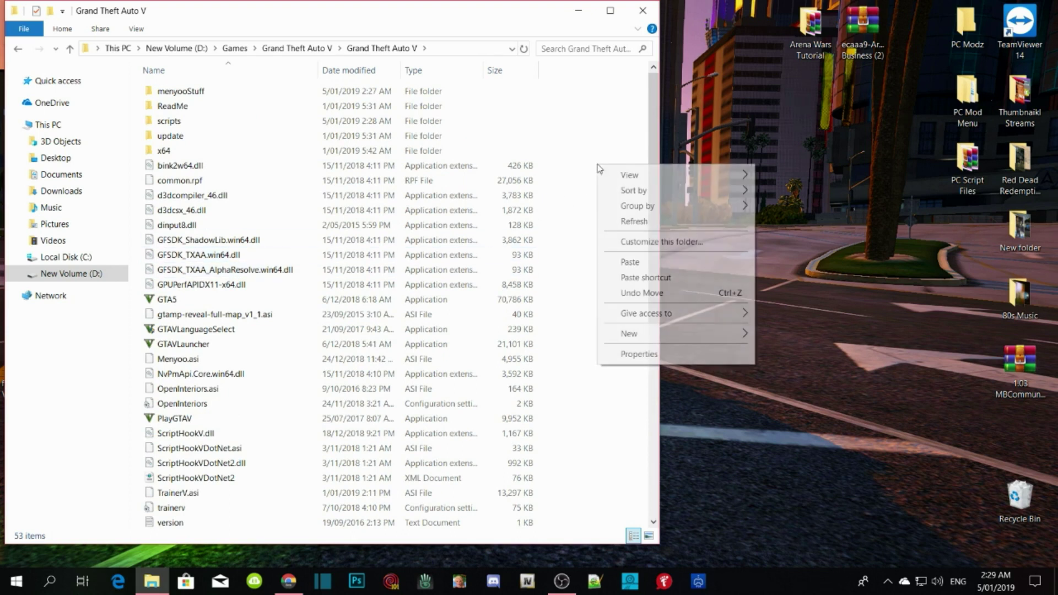
click(629, 222)
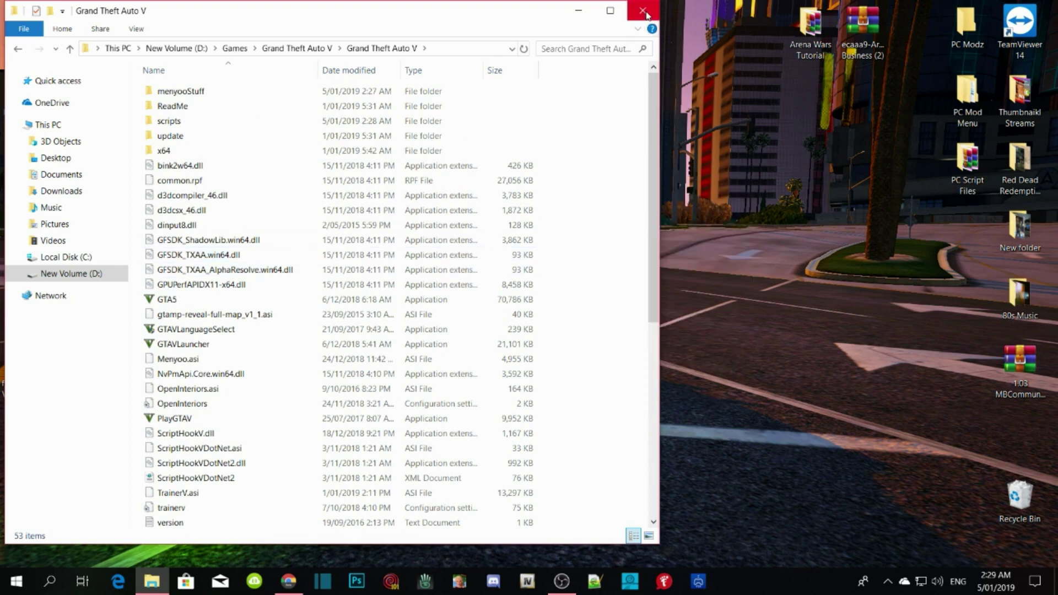
click(643, 11)
- Refresh the desktop and launch OpenIV
right_click(617, 81)
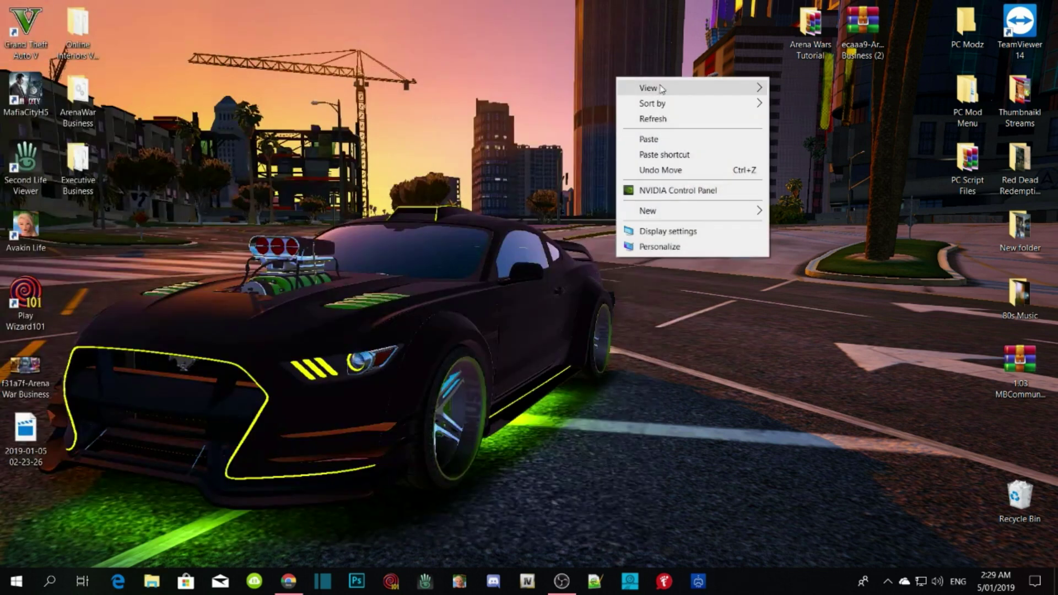
click(658, 121)
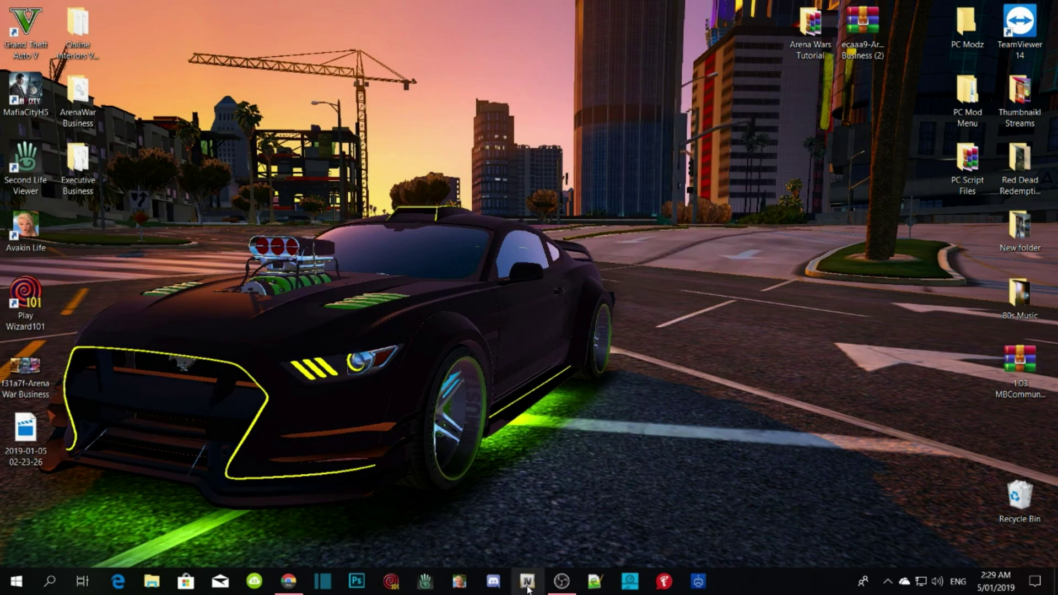
click(531, 571)
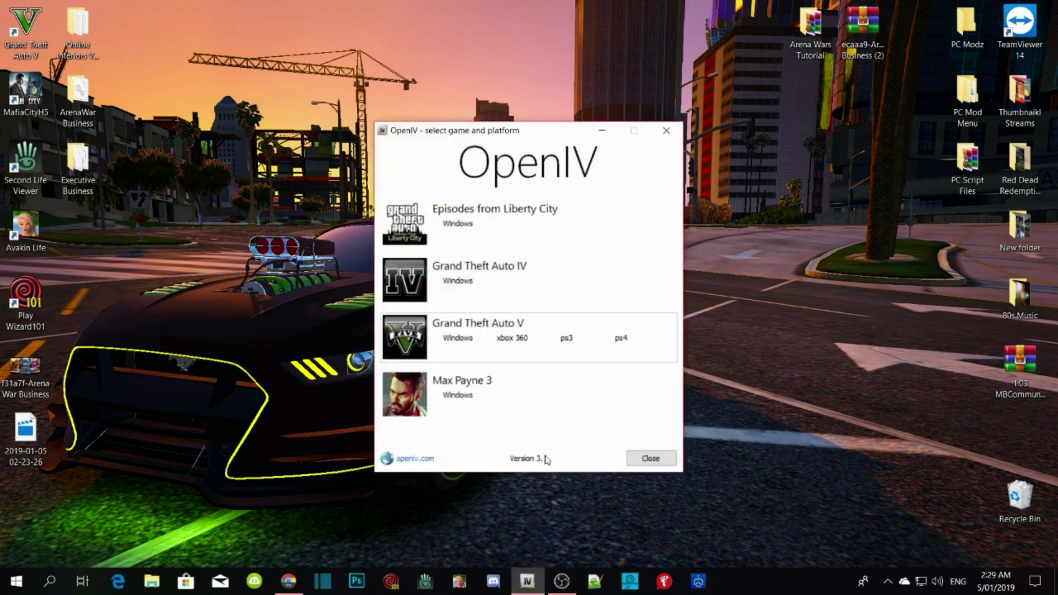
- Load the Windows version of Grand Theft Auto V in OpenIV and open the ASI Manager
click(456, 339)
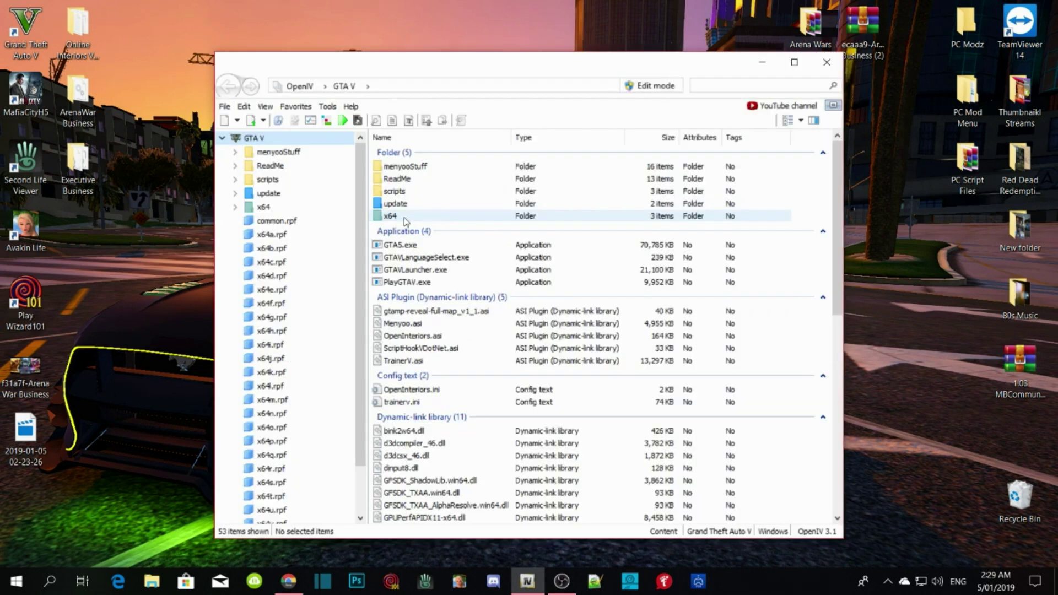
drag(513, 63, 521, 62)
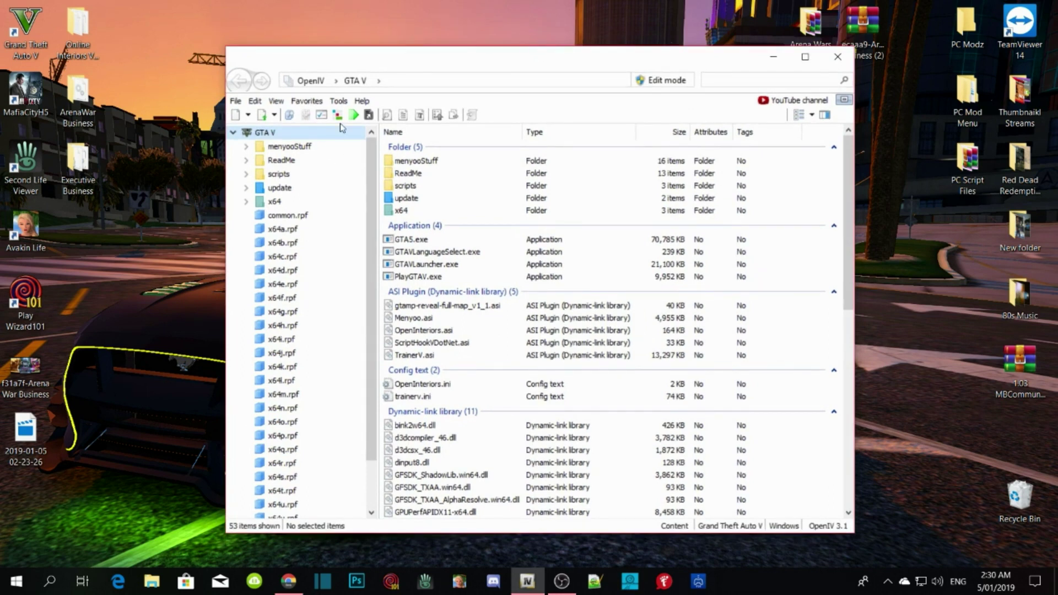
click(339, 101)
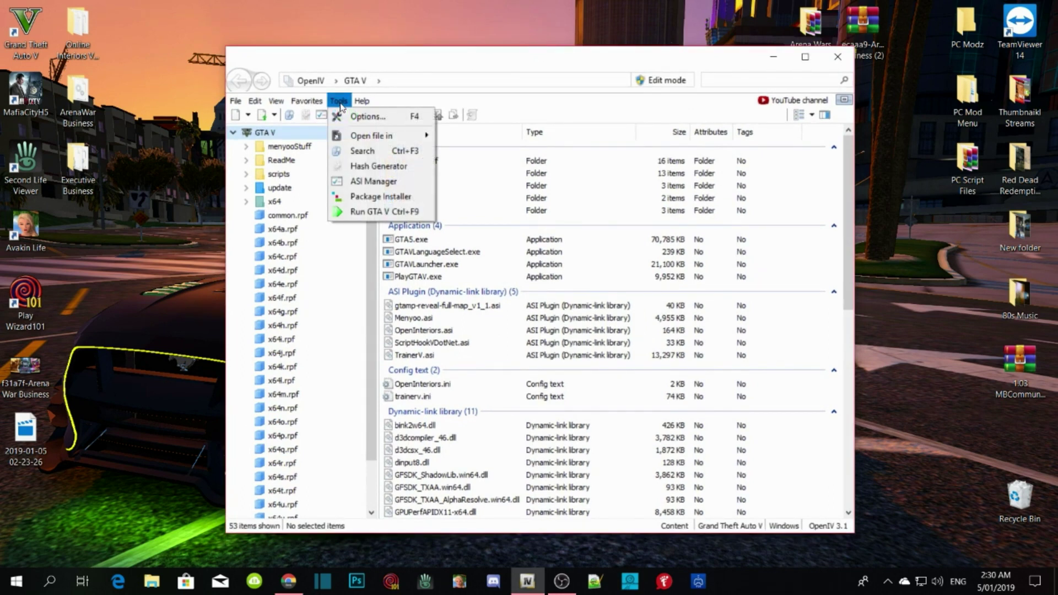
click(360, 181)
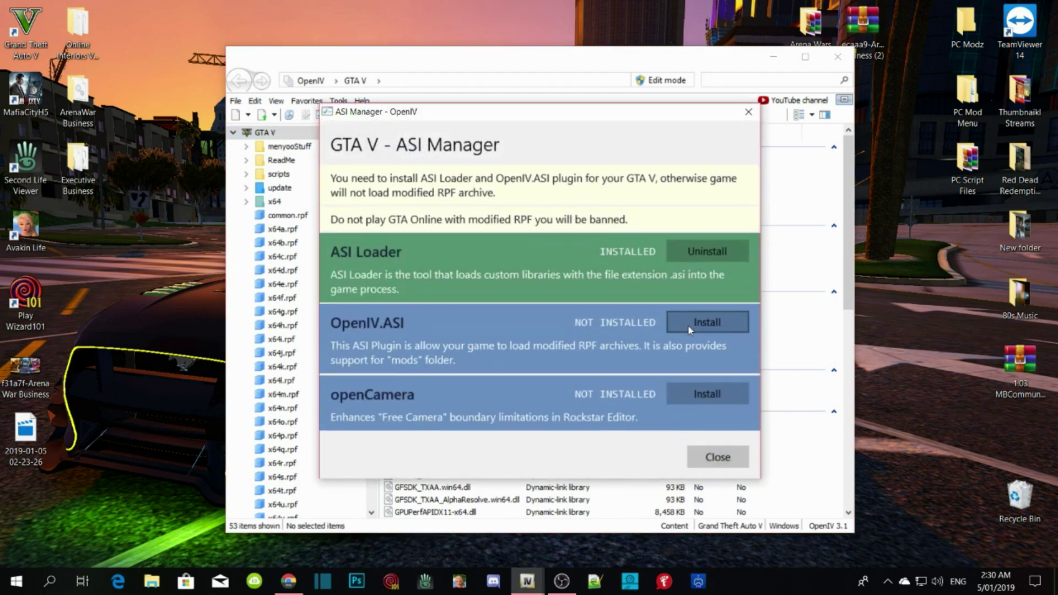
- Install the OpenIV.ASI plugin with a "mods" folder, add the openCamera plugin, and close the ASI Manager
click(686, 324)
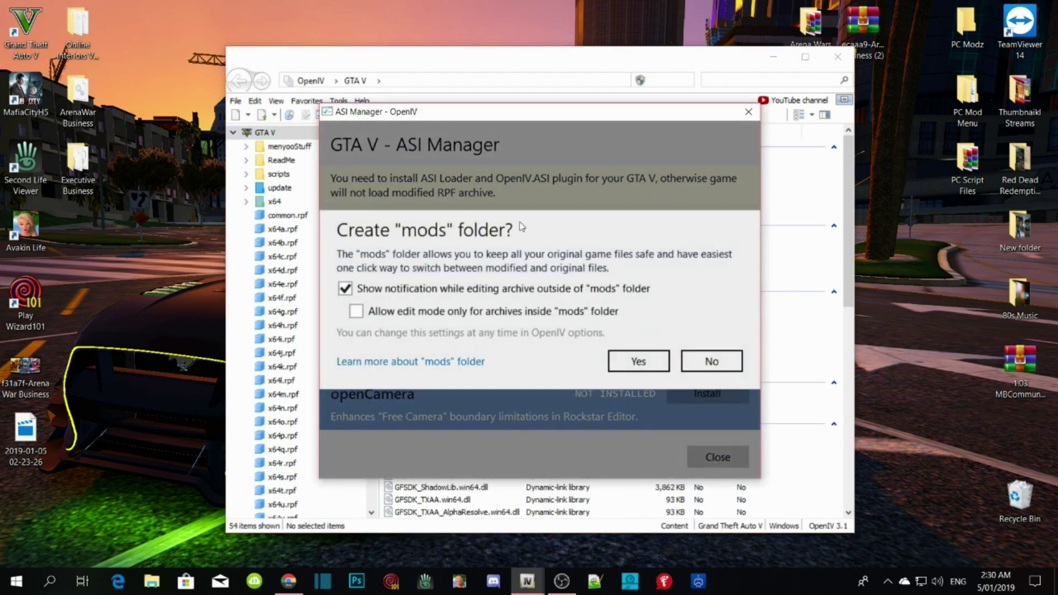
click(641, 362)
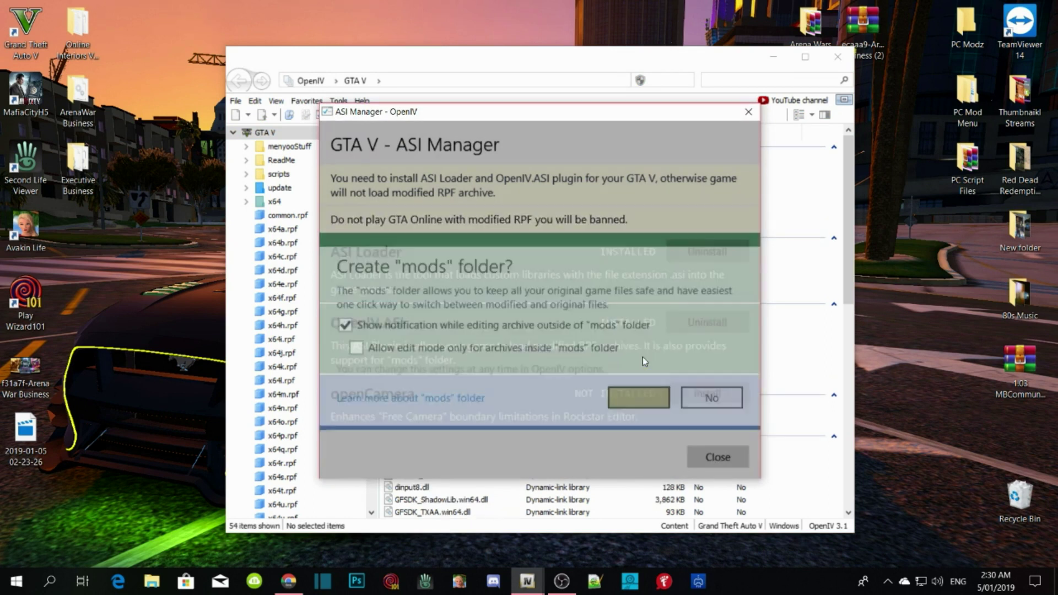
click(691, 393)
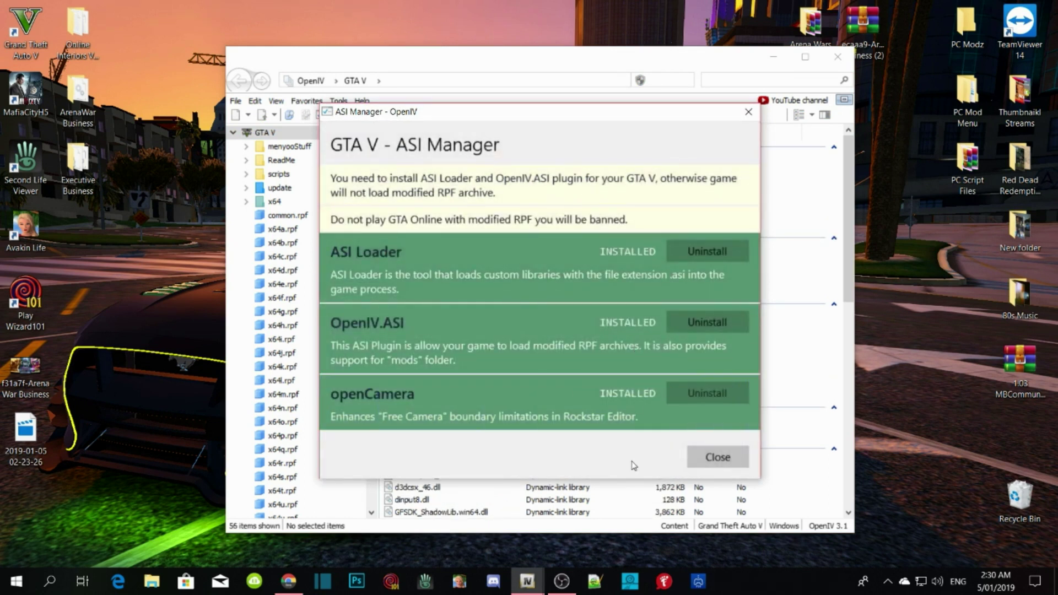
click(712, 453)
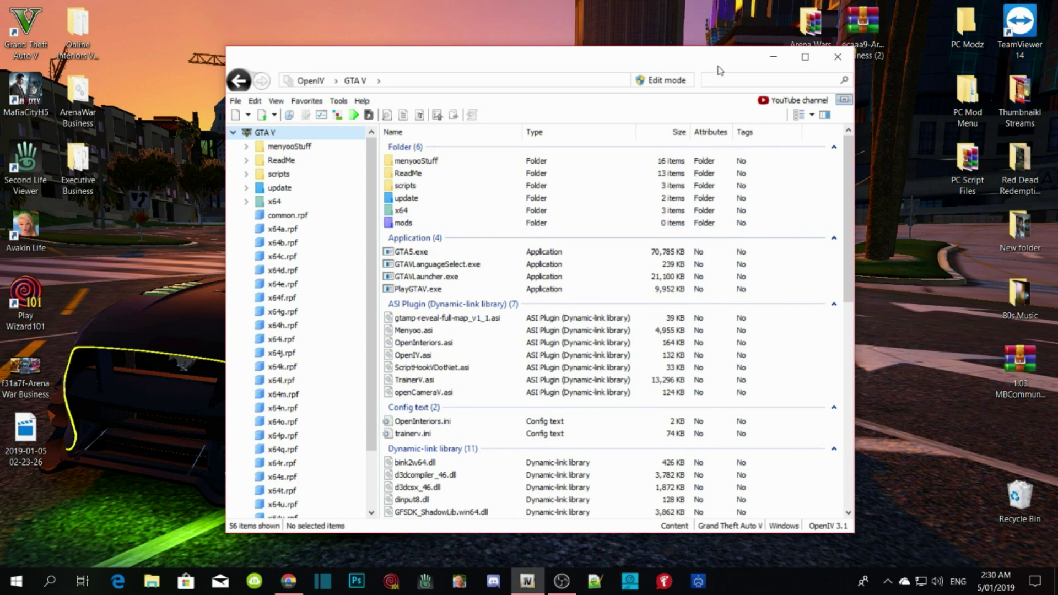
- Turn on edit mode for the GTA V files, look through the file list, and close OpenIV
click(673, 82)
click(581, 340)
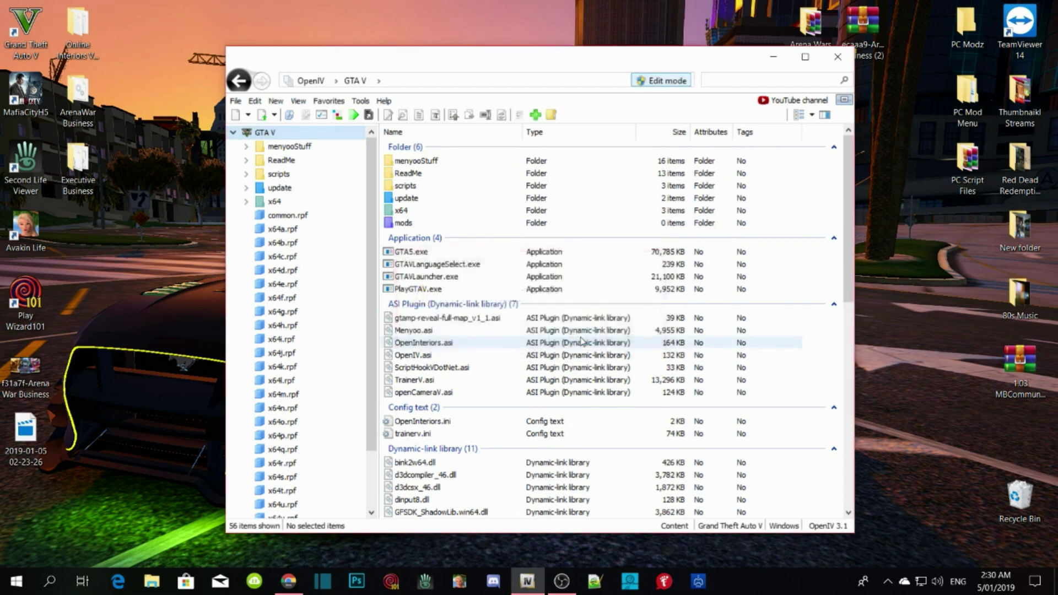
scroll(624, 267, down, 9)
scroll(623, 269, up, 9)
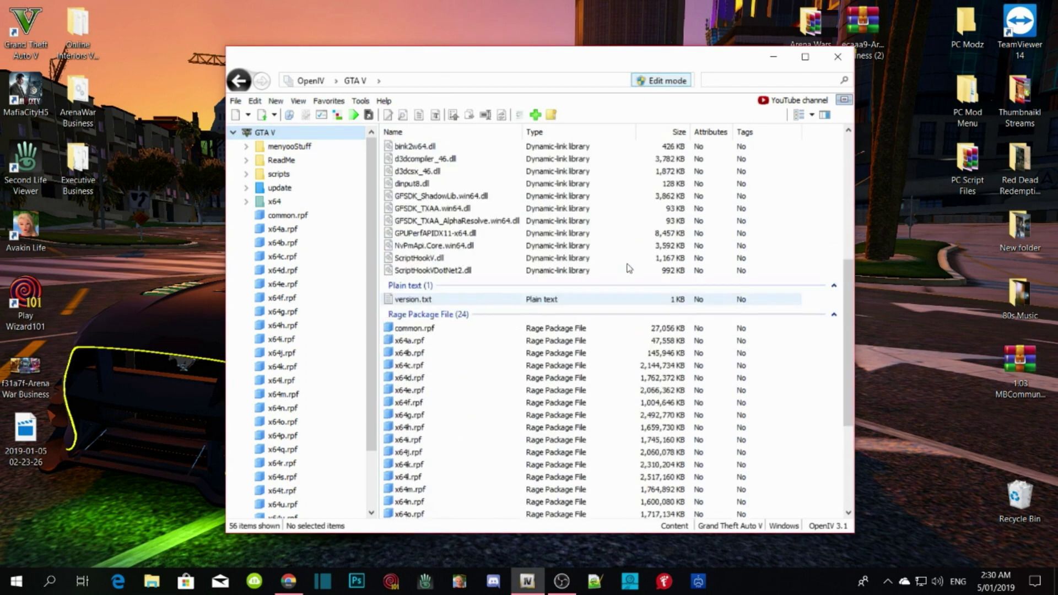
click(838, 58)
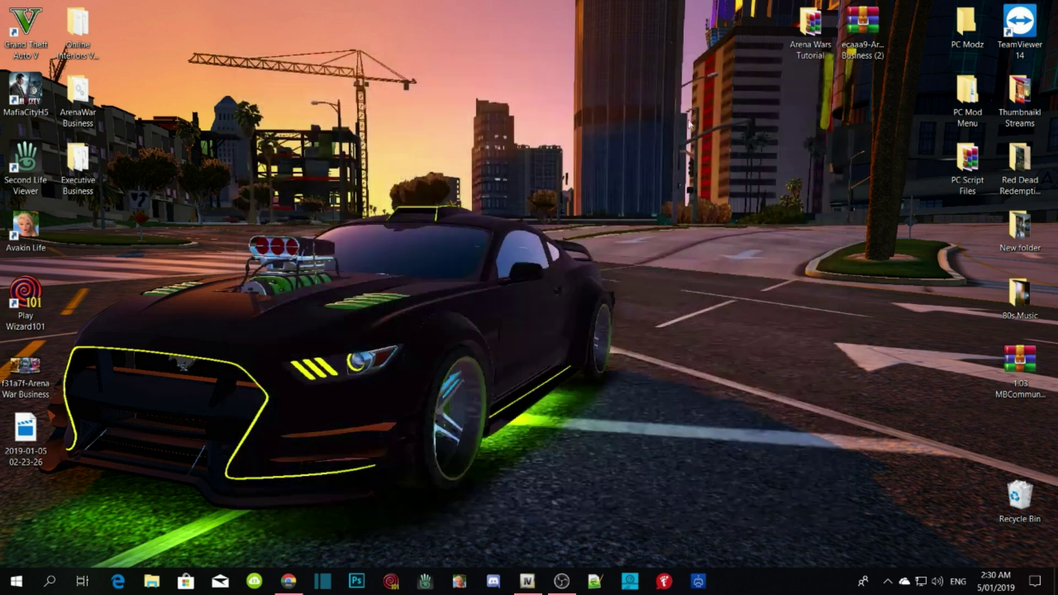
right_click(538, 114)
click(562, 153)
right_click(567, 126)
click(601, 166)
right_click(602, 141)
click(642, 168)
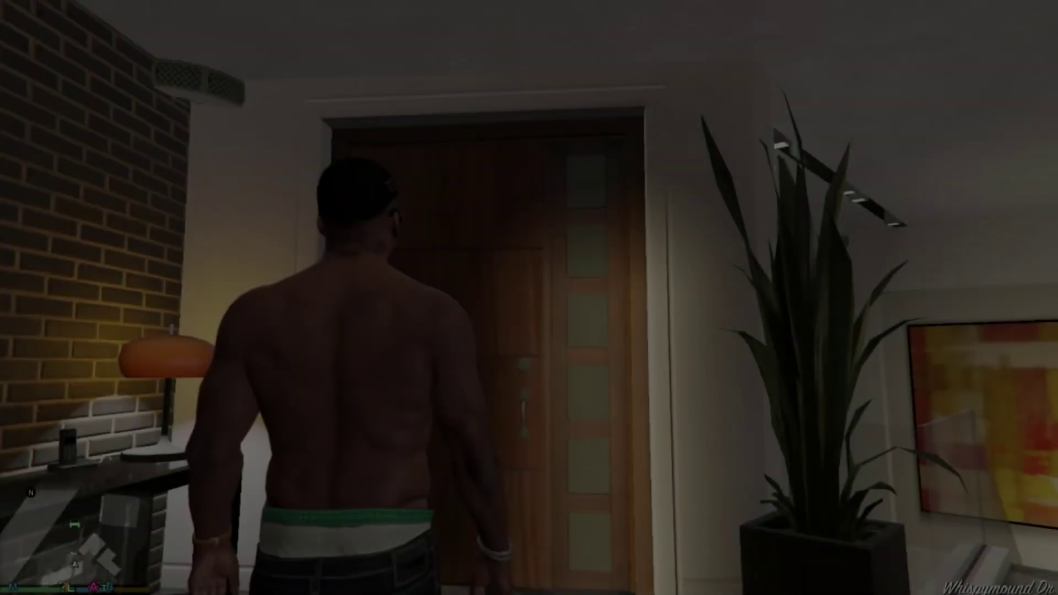
- Walk the character out of the house and onto the driveway beside the garage in Grand Theft Auto V
key(w)
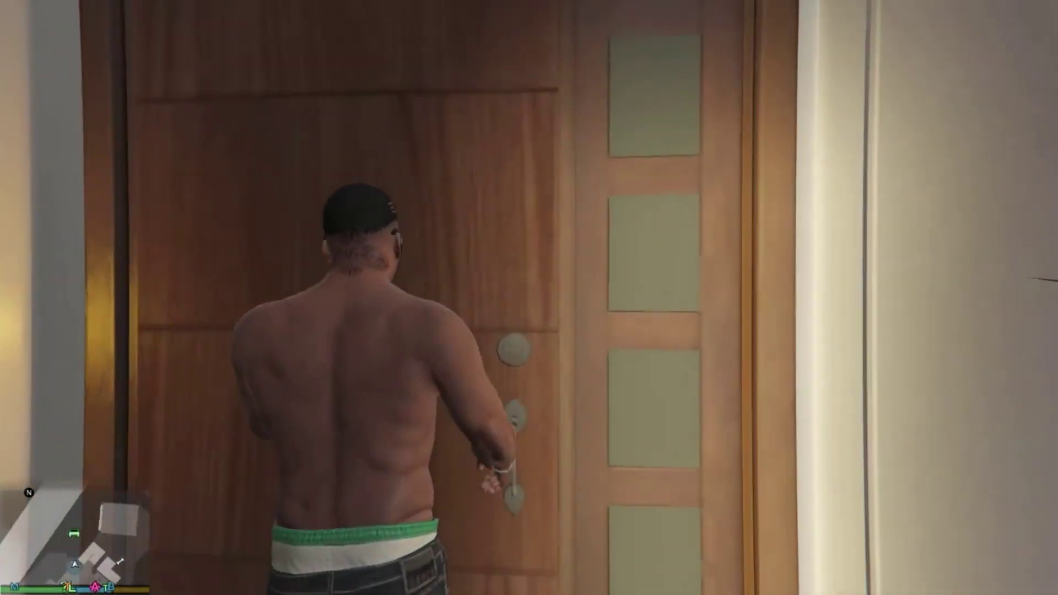
key(w)
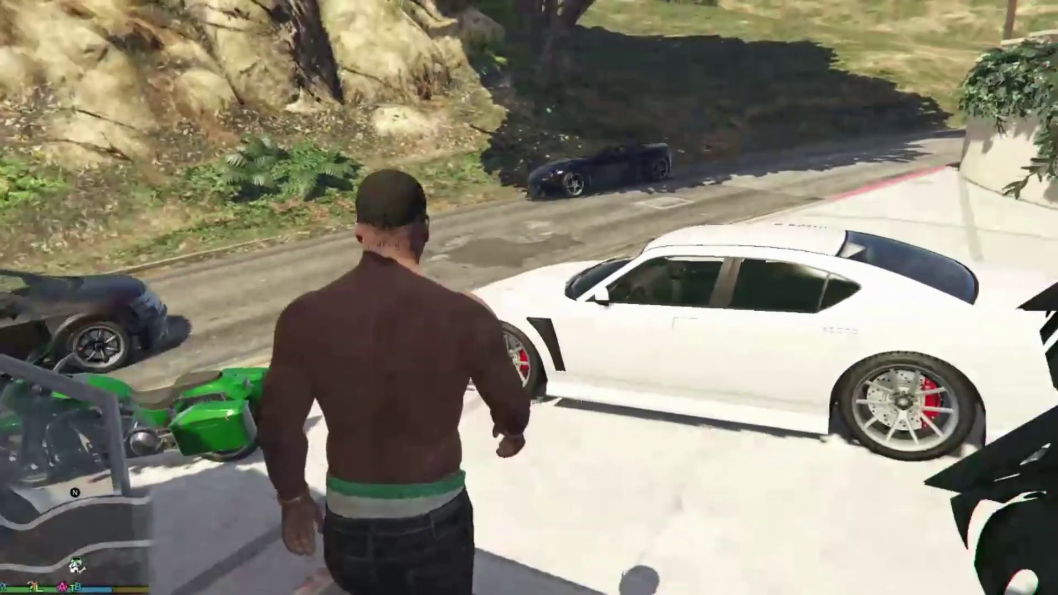
key(w)
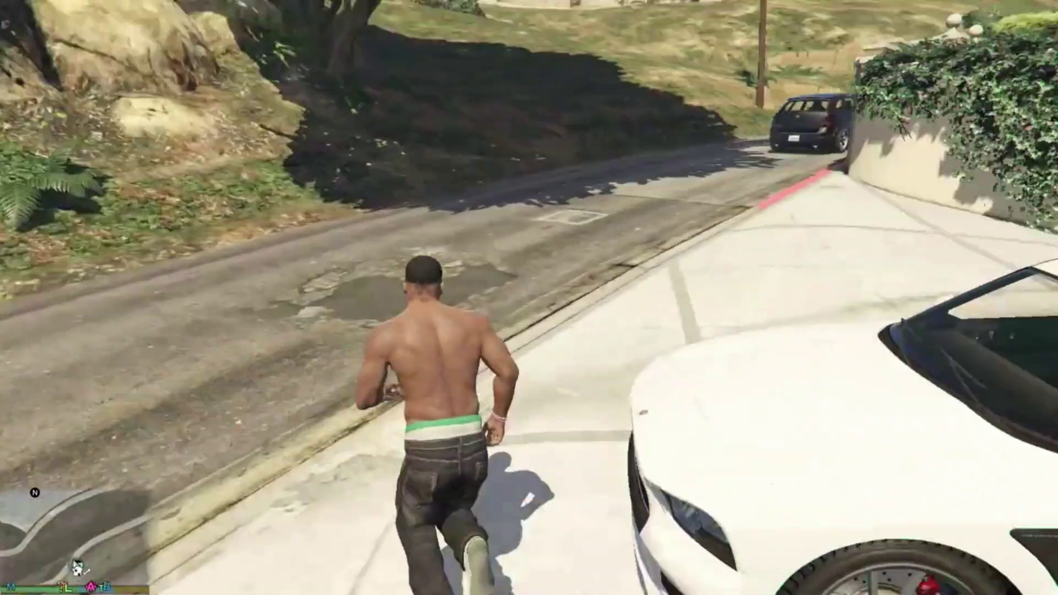
key(w)
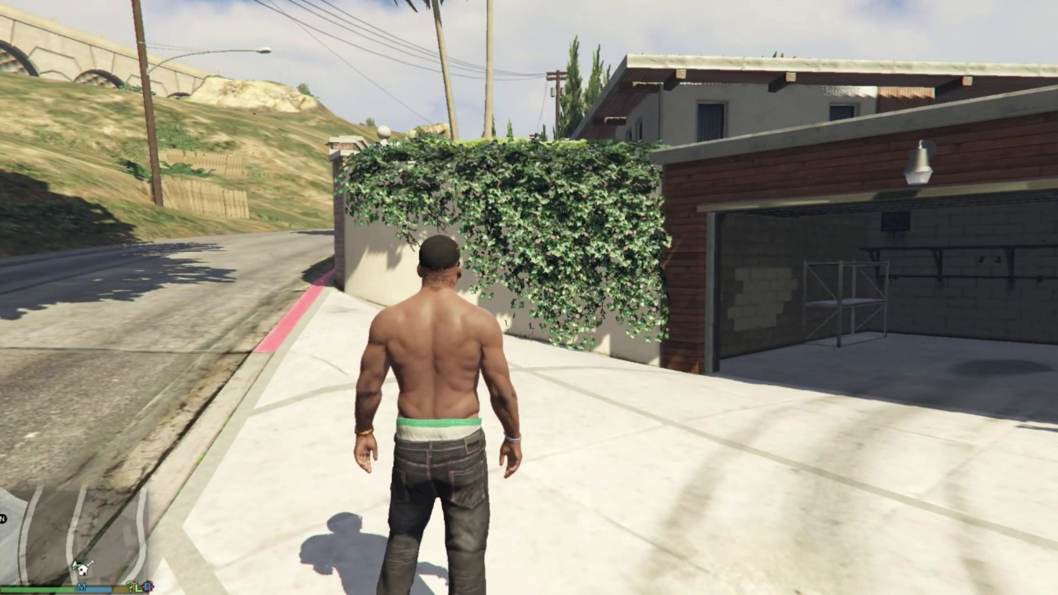
- Open and close the trainer's main menu and the Menyoo menu to check that both mods load
key(F4)
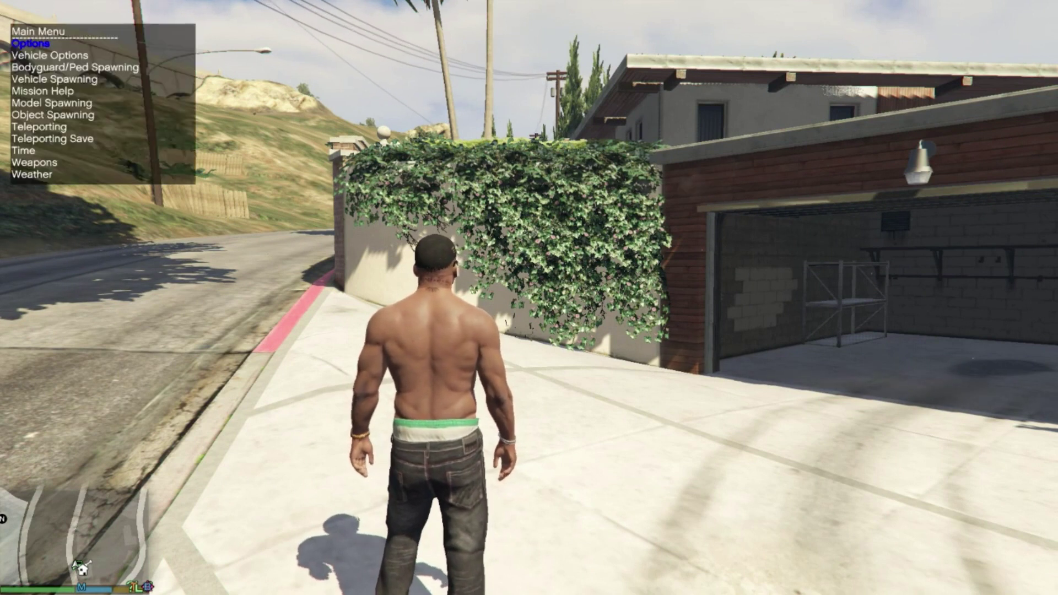
key(F4)
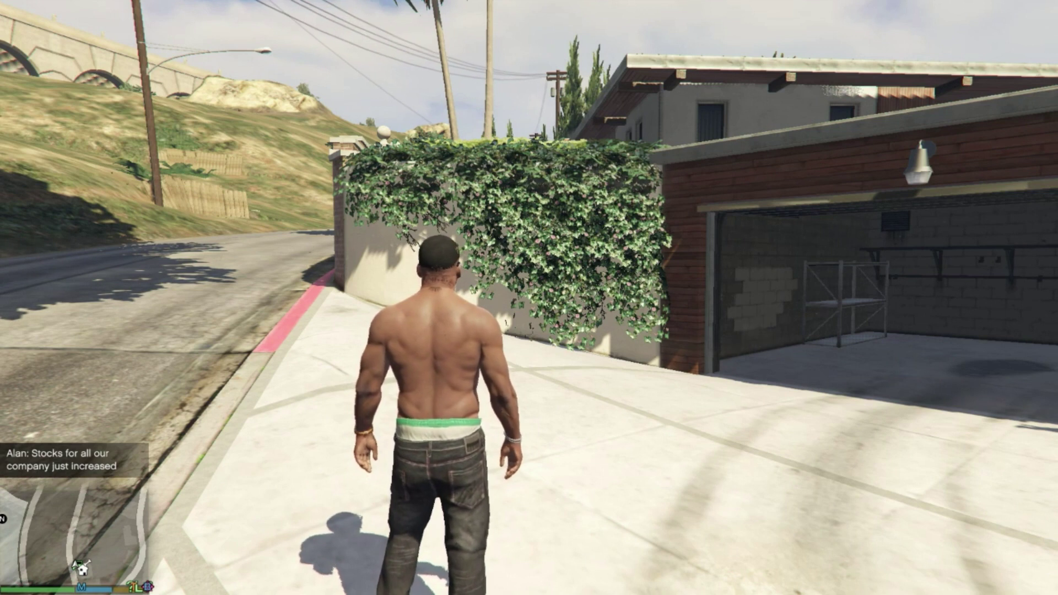
key(F8)
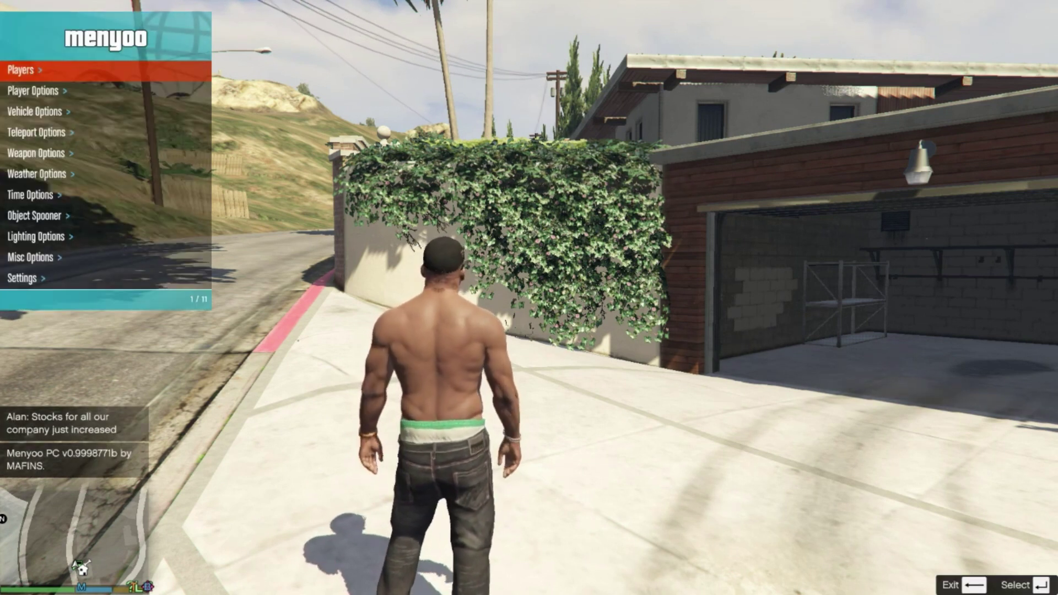
key(F8)
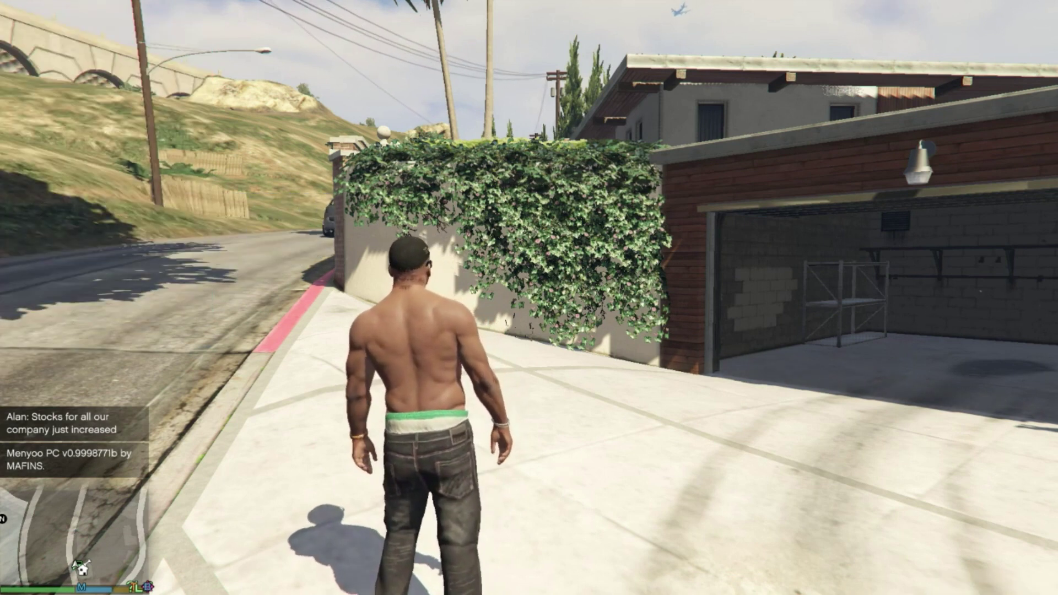
- Set a map waypoint on the road just north of the arena, beside the Arena War Business markers, and return to the game
key(Escape)
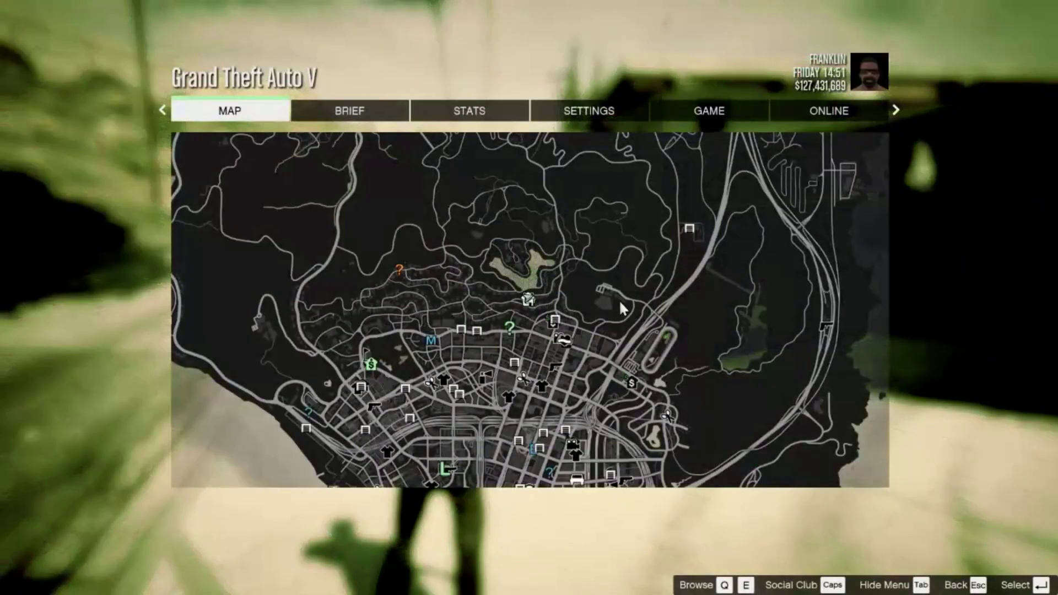
click(620, 299)
drag(554, 192, 552, 419)
drag(549, 124, 499, 338)
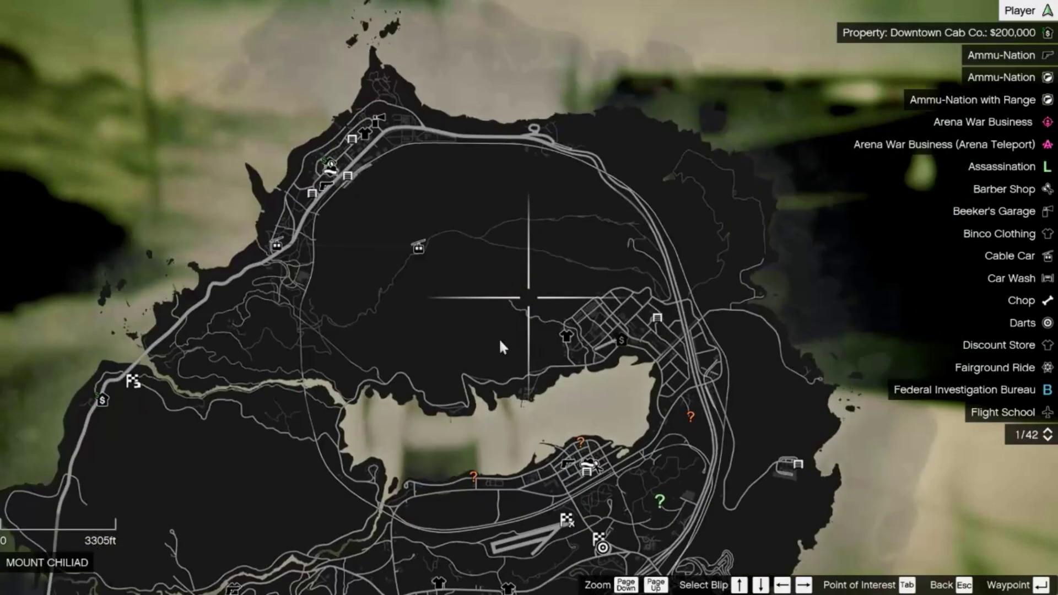
click(348, 176)
drag(525, 413, 605, 180)
drag(579, 414, 547, 230)
drag(556, 405, 521, 305)
scroll(499, 315, up, 2)
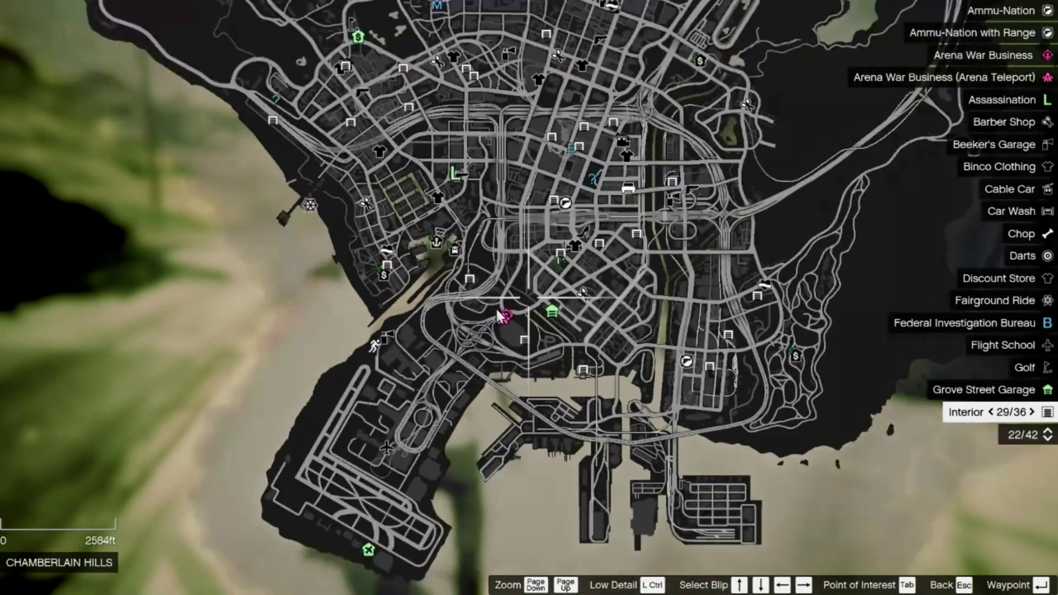
scroll(499, 316, up, 5)
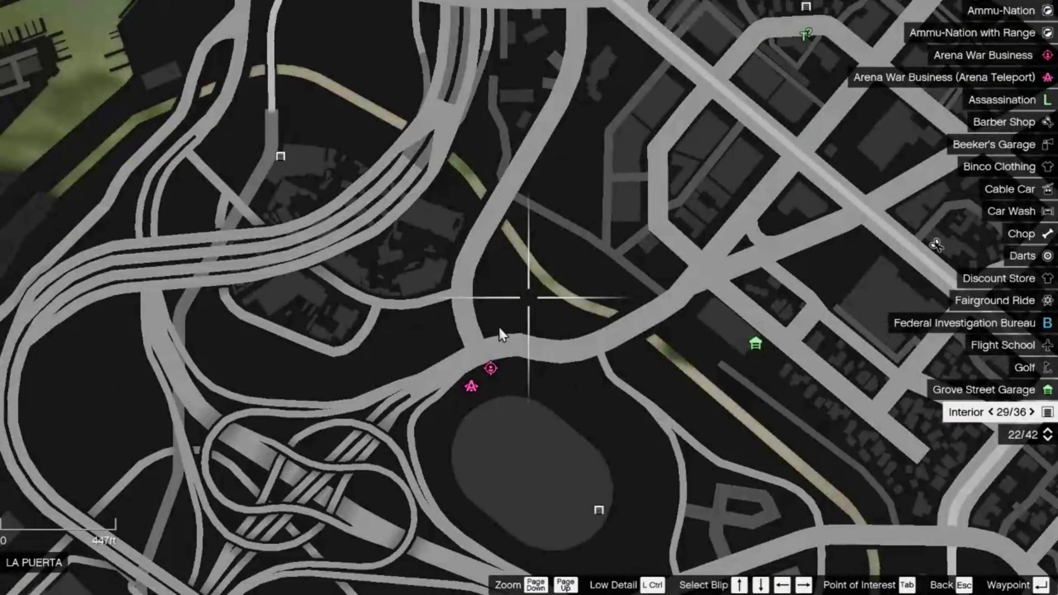
click(471, 326)
key(Escape)
key(Escape)
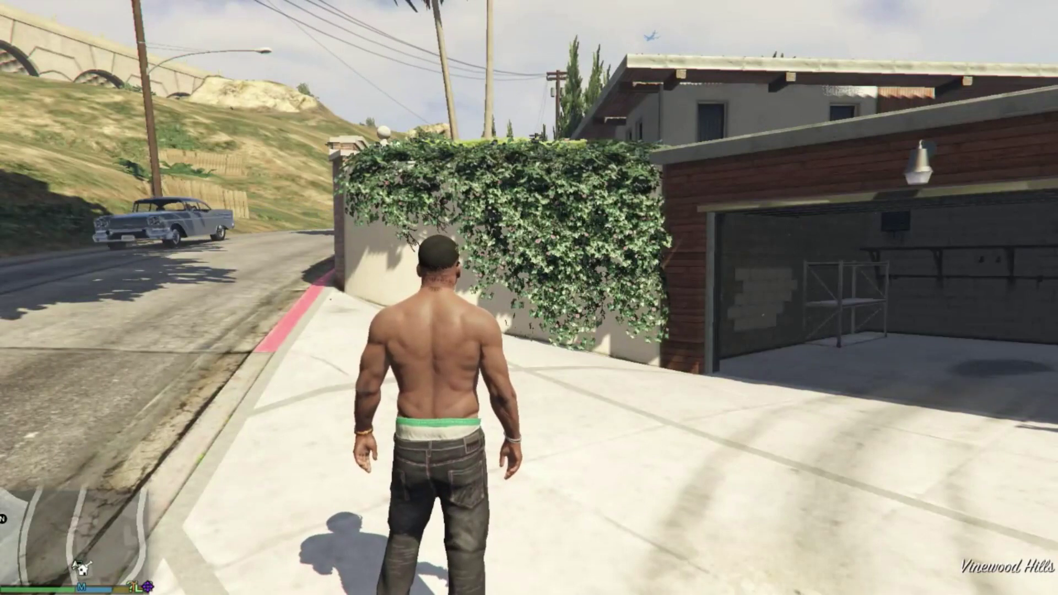
- Teleport the character to the waypoint with Menyoo's teleport options and close the menu
key(F8)
key(Down)
key(Down)
key(Down)
key(Return)
key(Down)
key(Return)
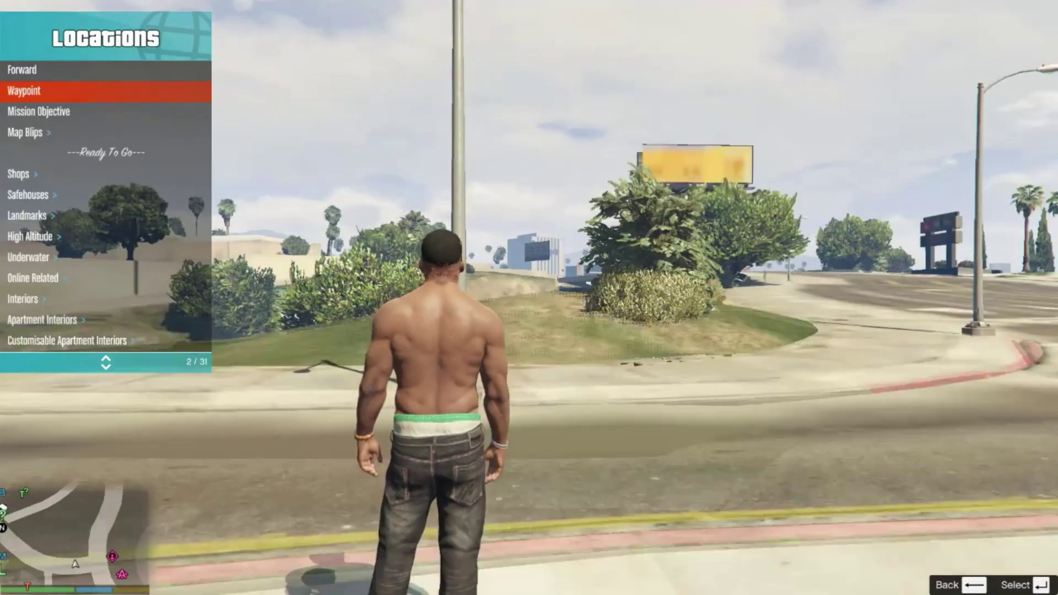
key(F8)
- Run across the road towards the Arena War Business markers at the Maze Bank Arena
key(w)
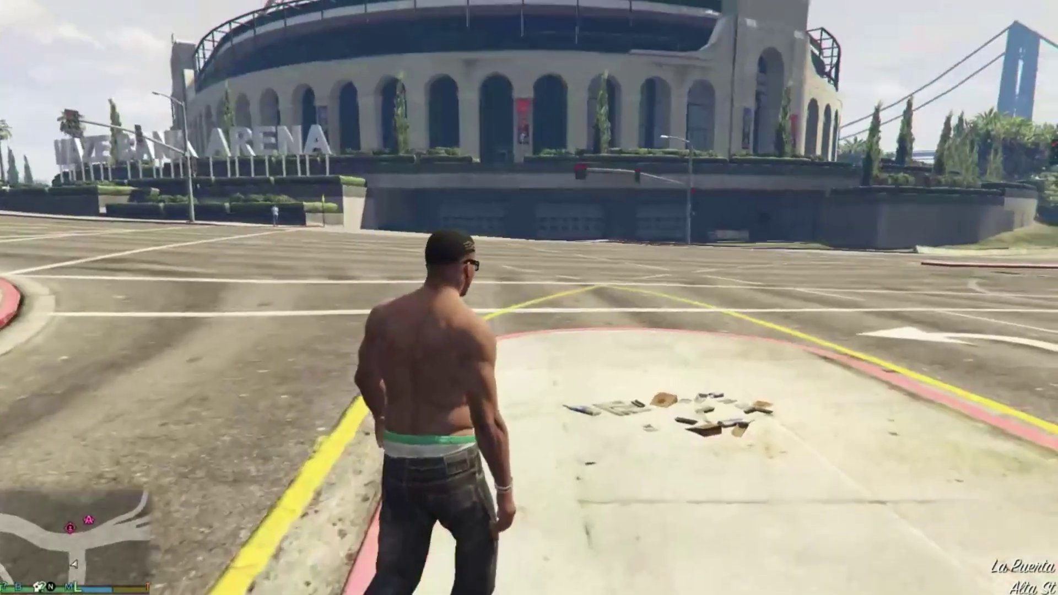
key(shift)
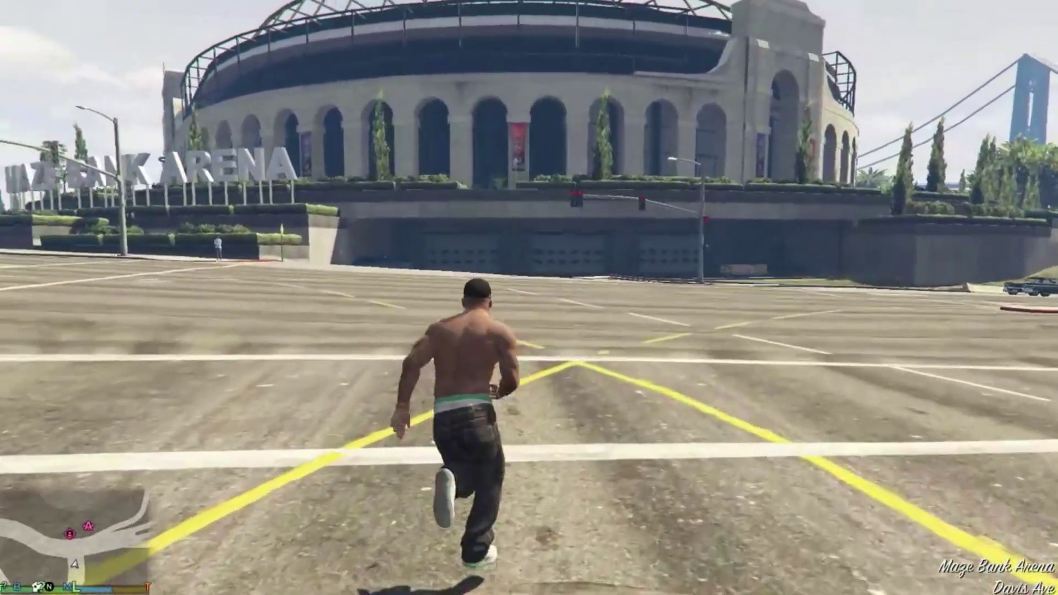